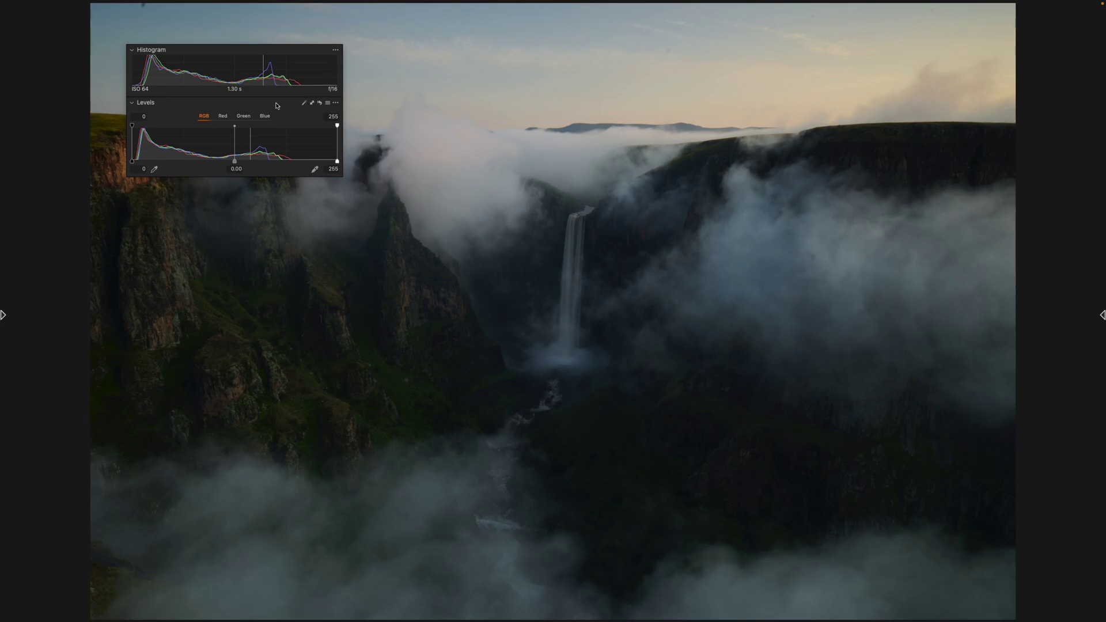
- Enlarge the floating Histogram panel and dock the Levels panel directly beneath it
drag(341, 99, 375, 192)
click(312, 221)
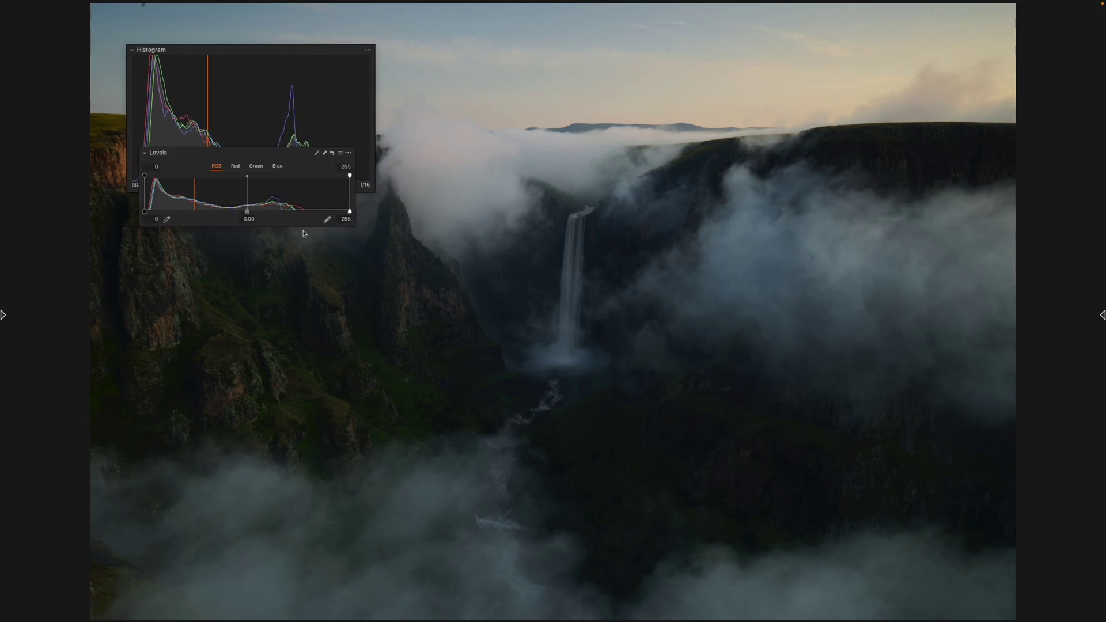
drag(285, 169, 283, 217)
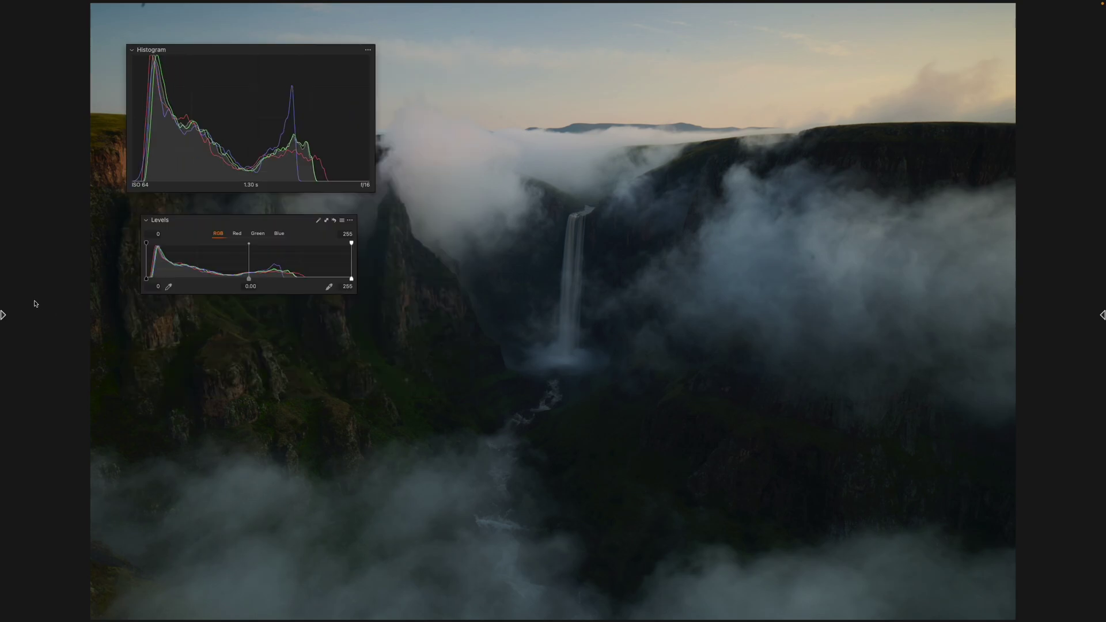
mouse_move(3, 315)
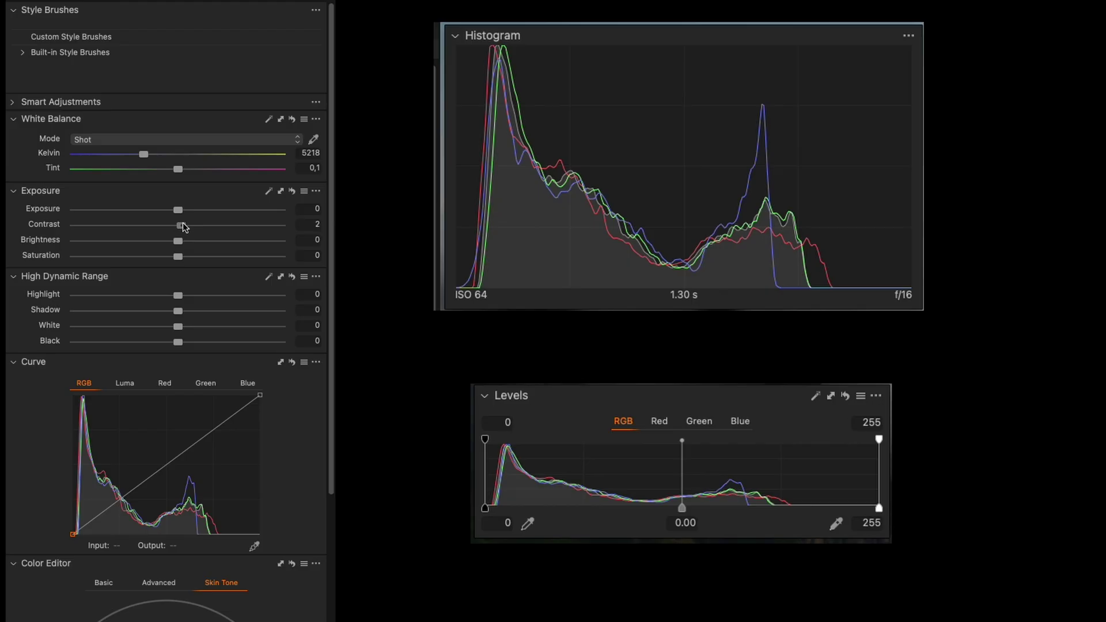
drag(115, 188, 157, 190)
mouse_move(242, 231)
mouse_down()
mouse_move(260, 228)
mouse_move(215, 230)
mouse_move(249, 225)
mouse_up()
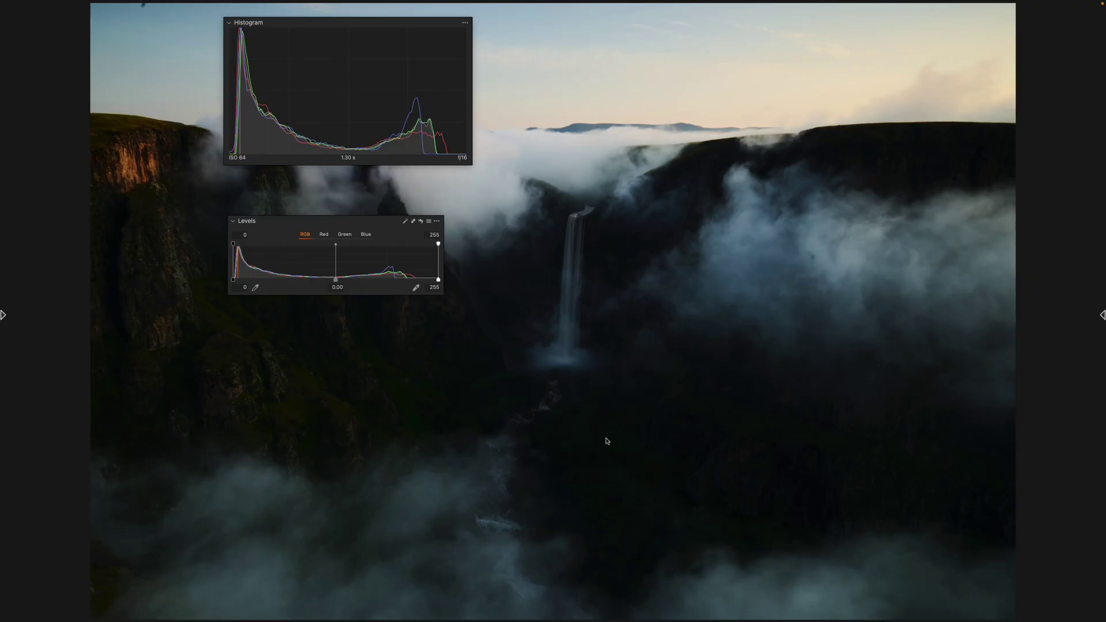
mouse_move(11, 310)
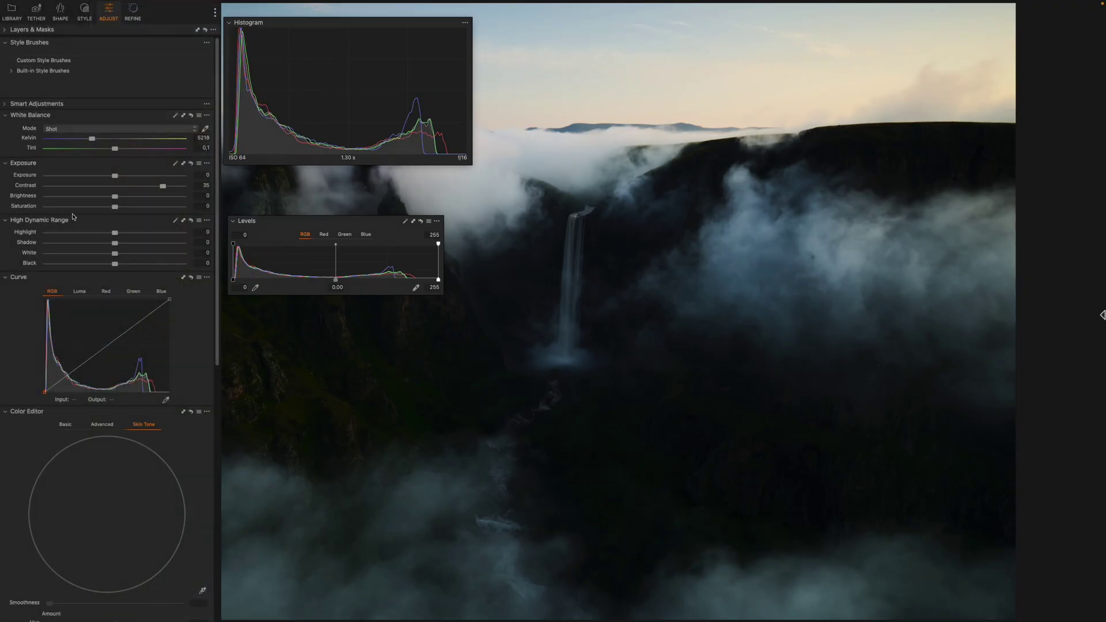
double_click(162, 186)
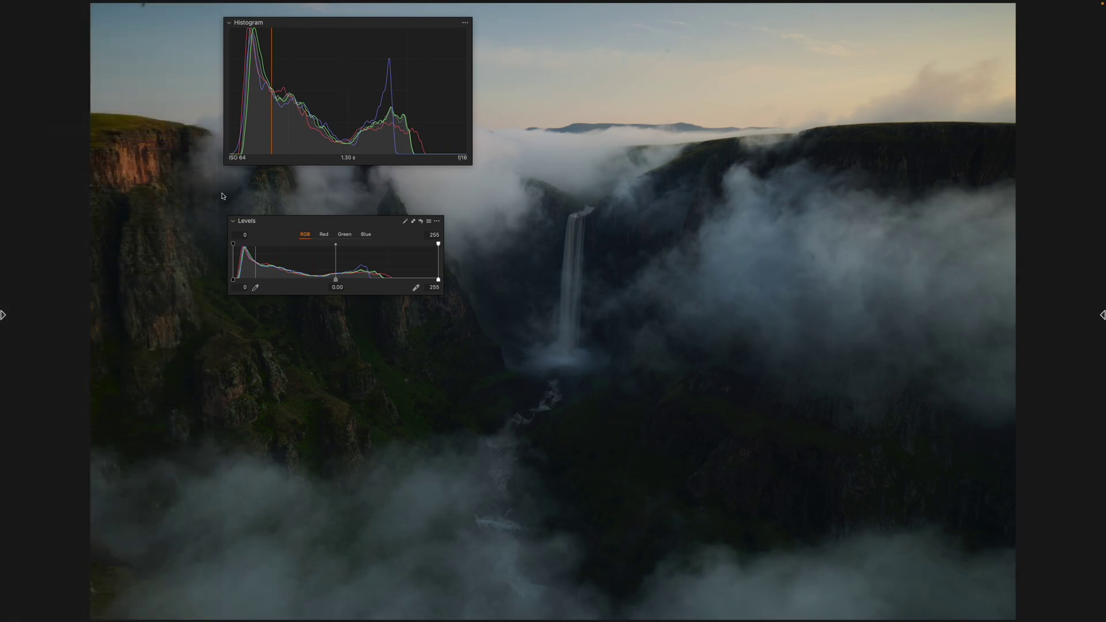
drag(331, 22, 227, 38)
drag(329, 225, 227, 218)
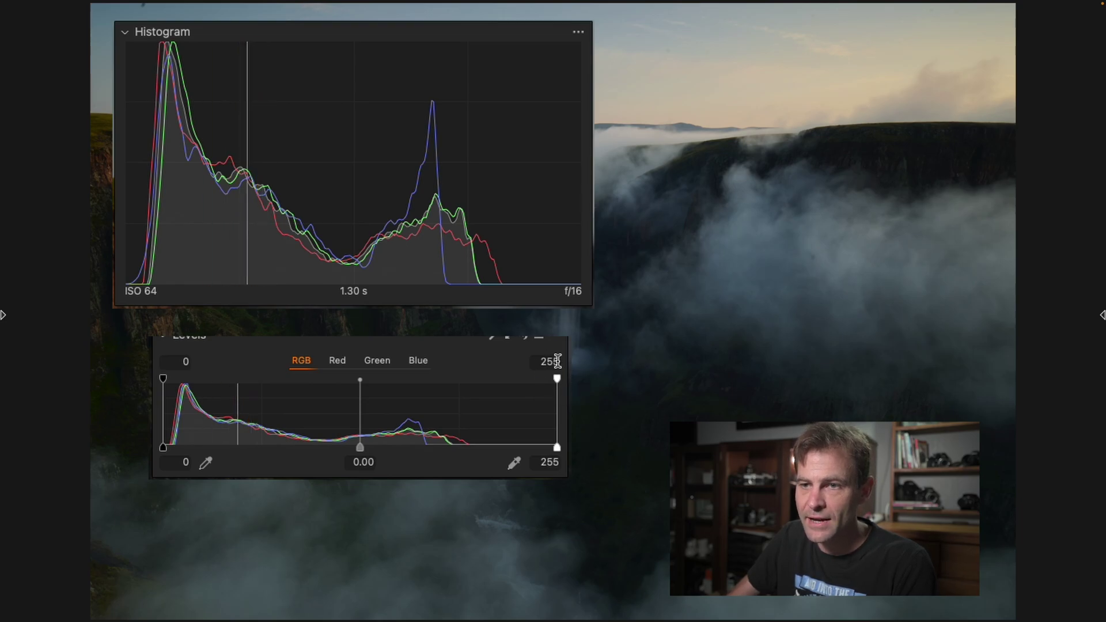
drag(163, 452, 170, 457)
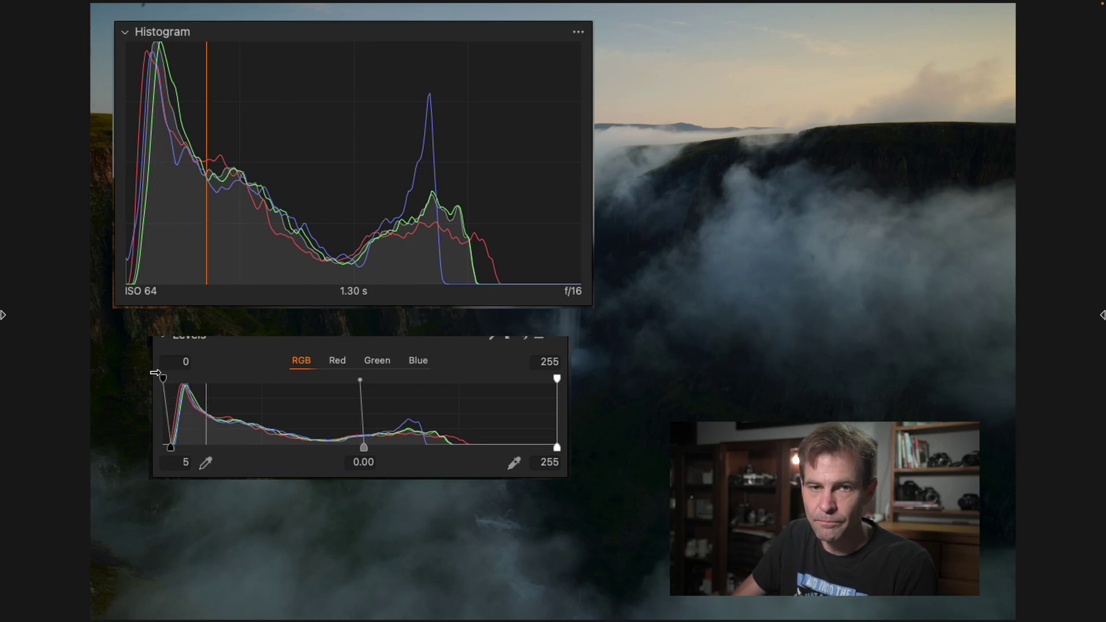
drag(170, 447, 152, 448)
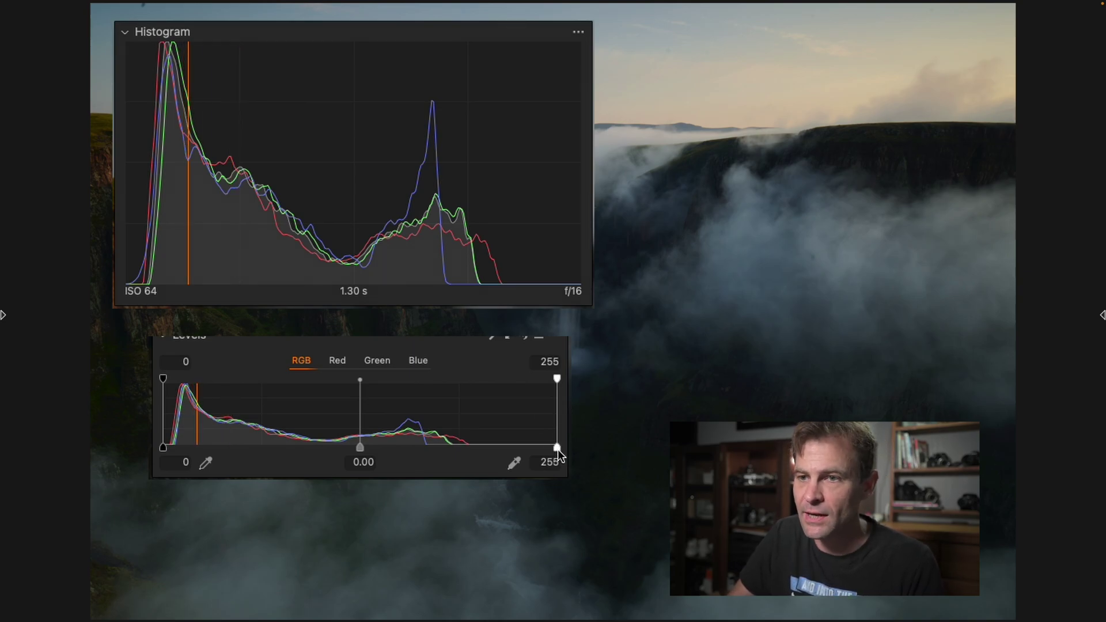
drag(558, 450, 466, 466)
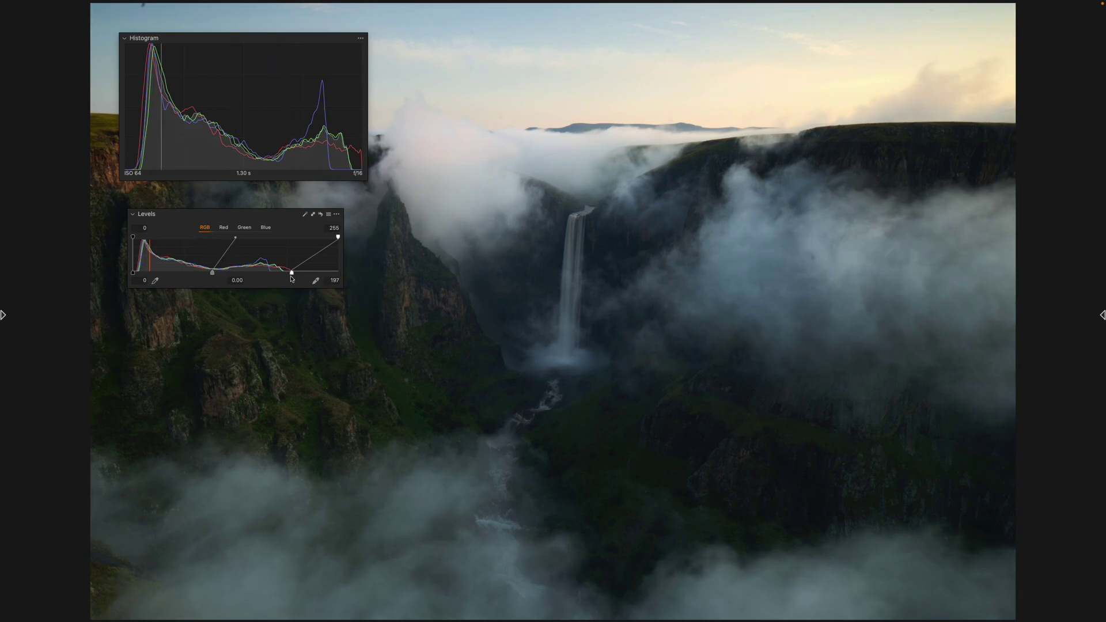
drag(291, 275, 357, 293)
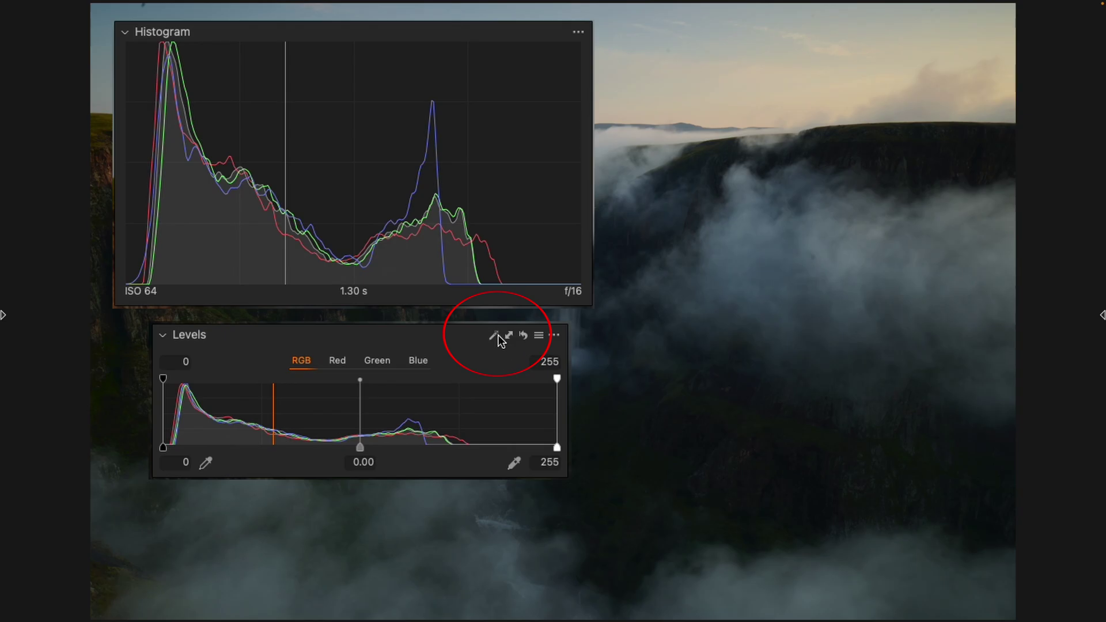
- Try Auto Levels, reset, then set the waterfall's Levels white point to 199 and black point to 4
click(494, 335)
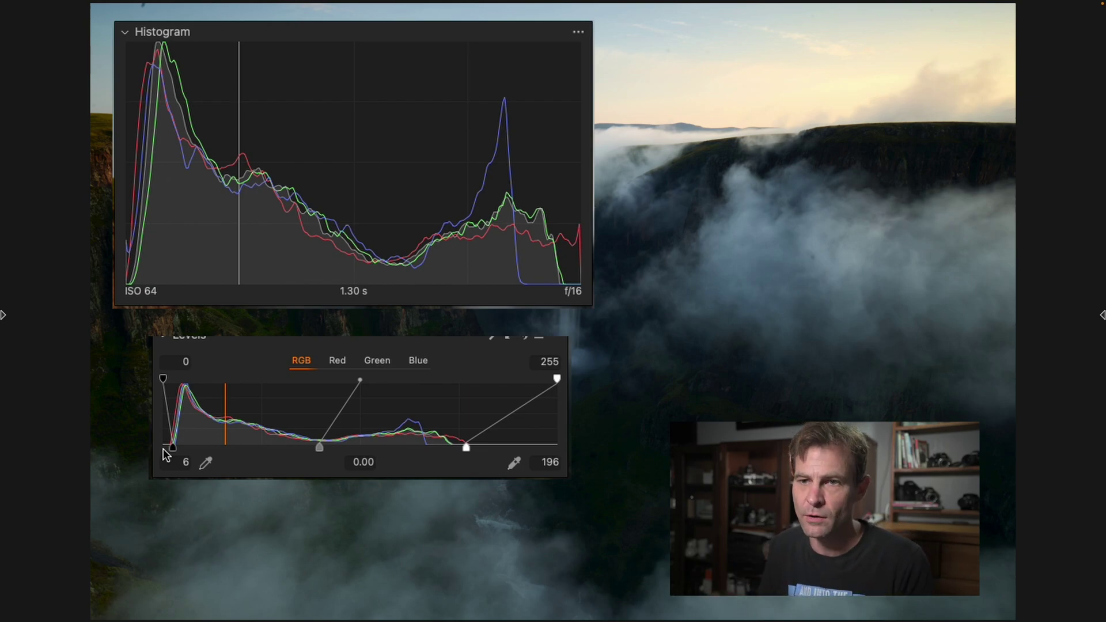
click(525, 336)
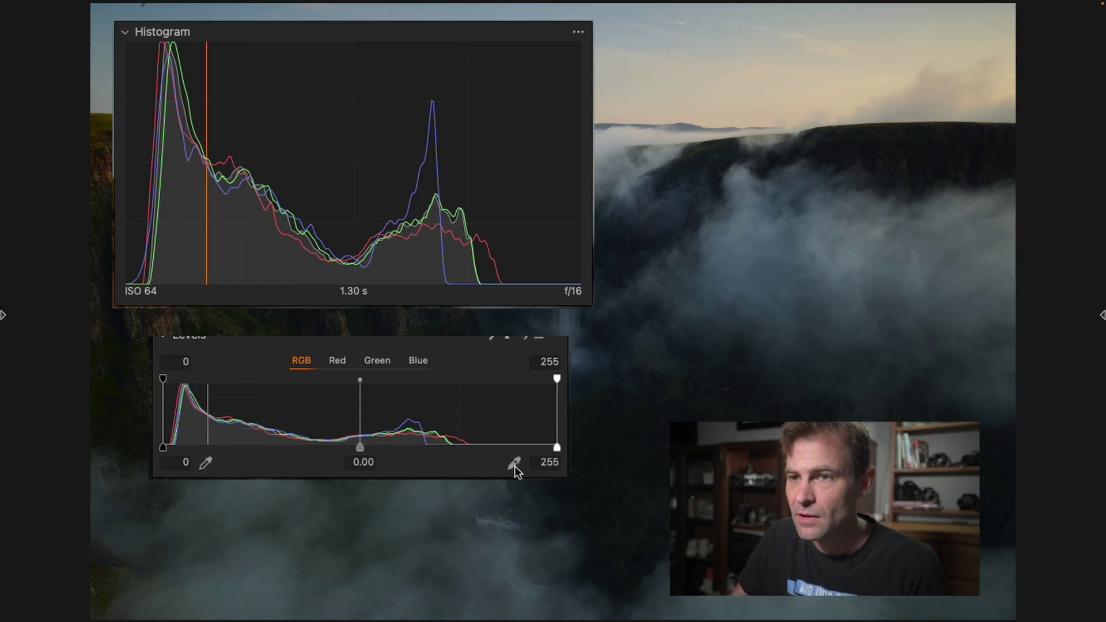
drag(556, 448, 465, 461)
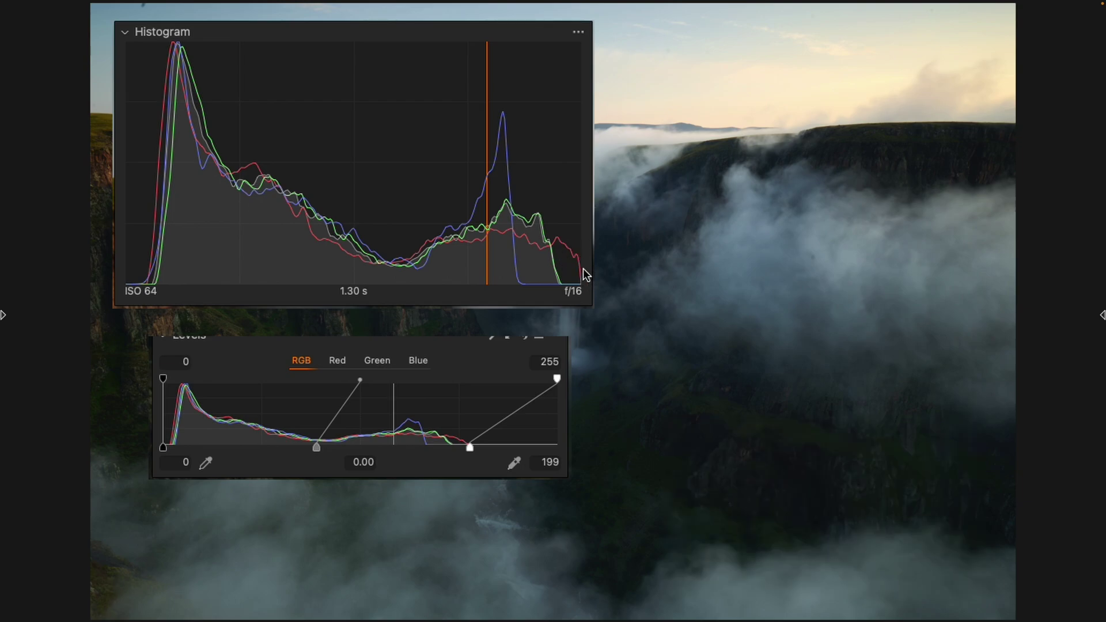
drag(164, 448, 169, 448)
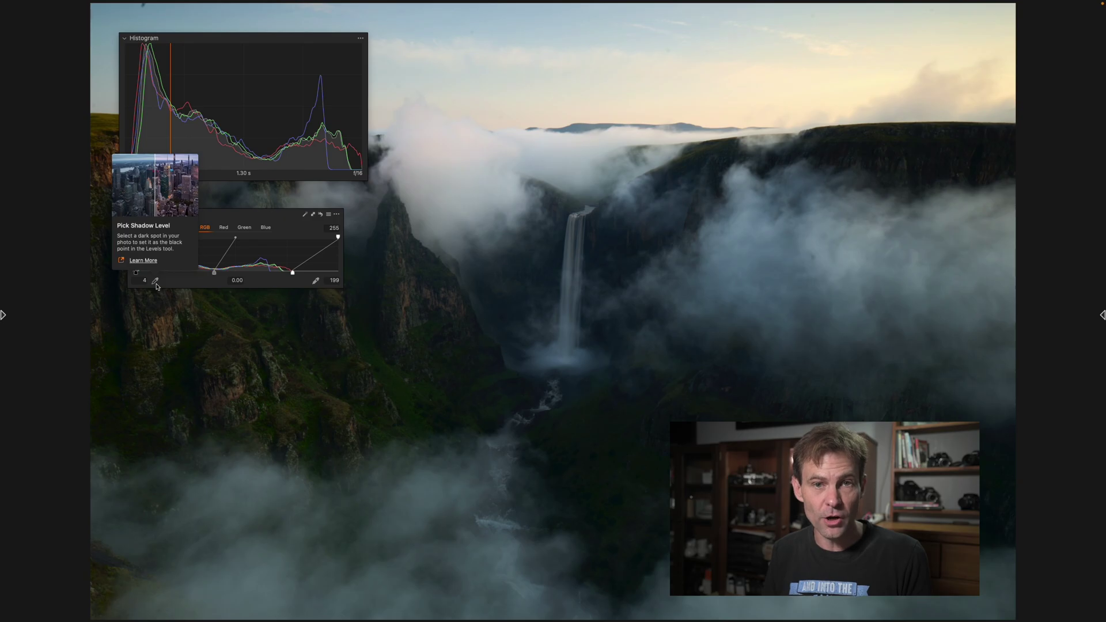
- Sample a dark spot with the shadow picker, then bring the Levels midtone to 0.10
click(156, 286)
click(623, 387)
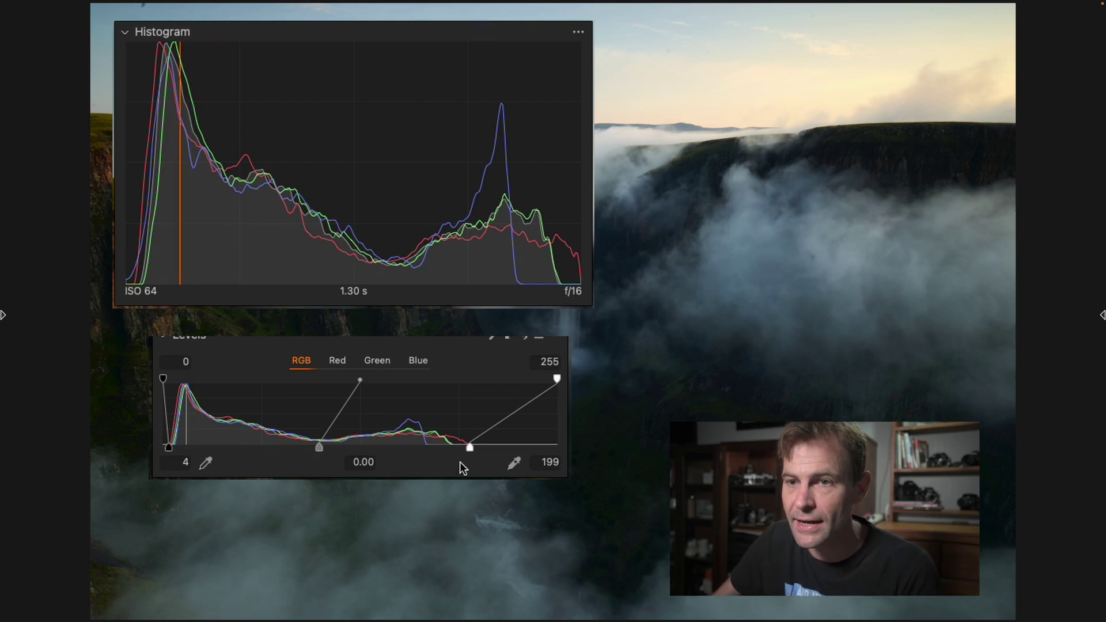
drag(320, 449, 348, 448)
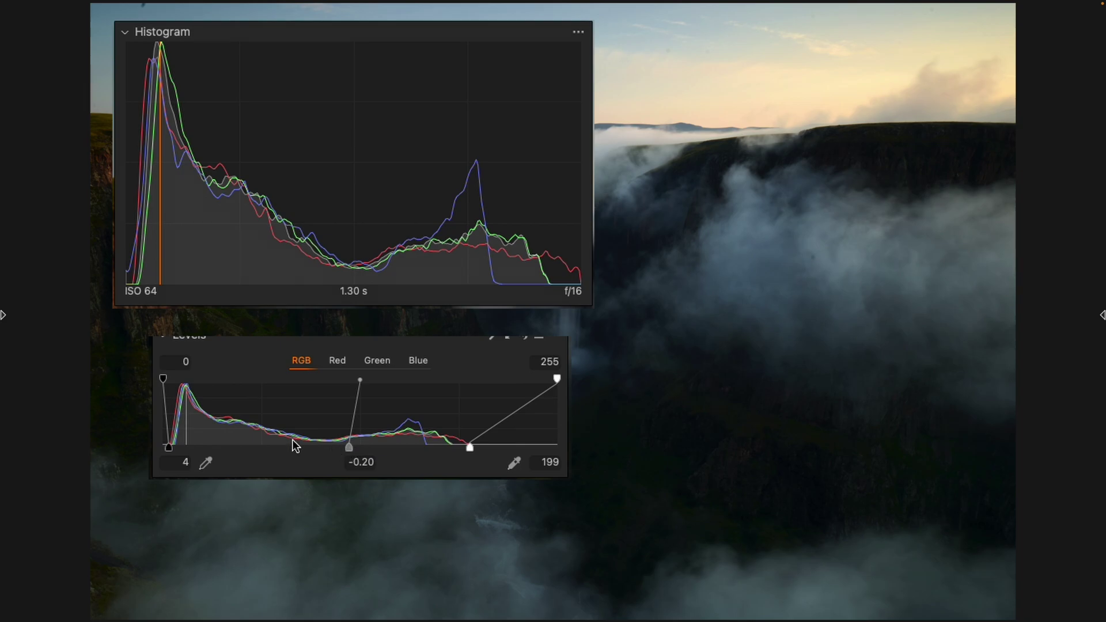
drag(348, 447, 353, 447)
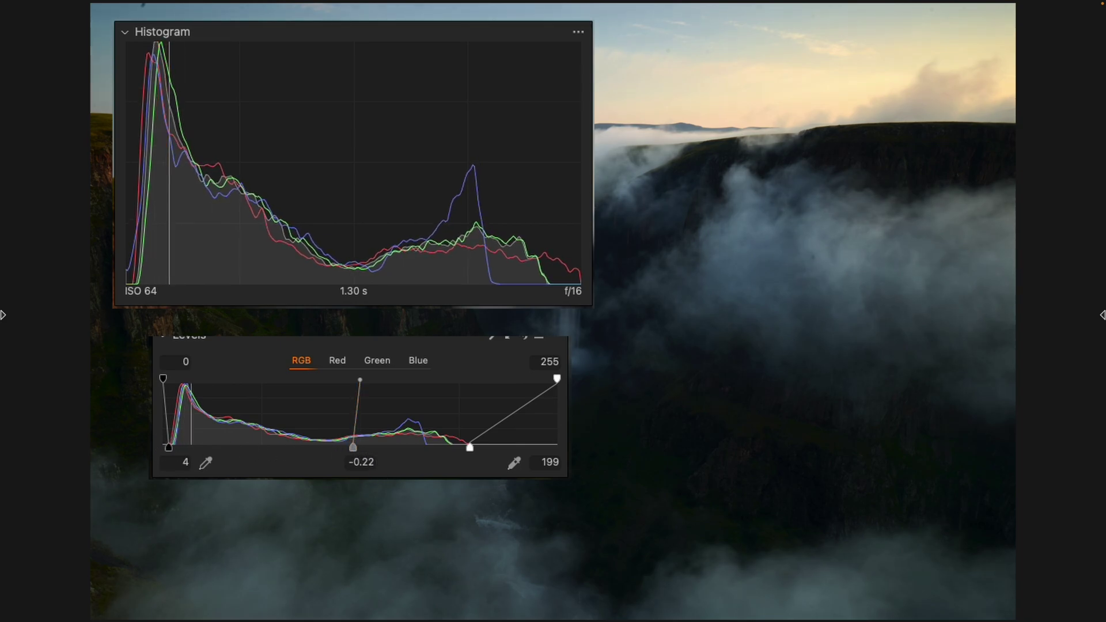
drag(356, 447, 389, 448)
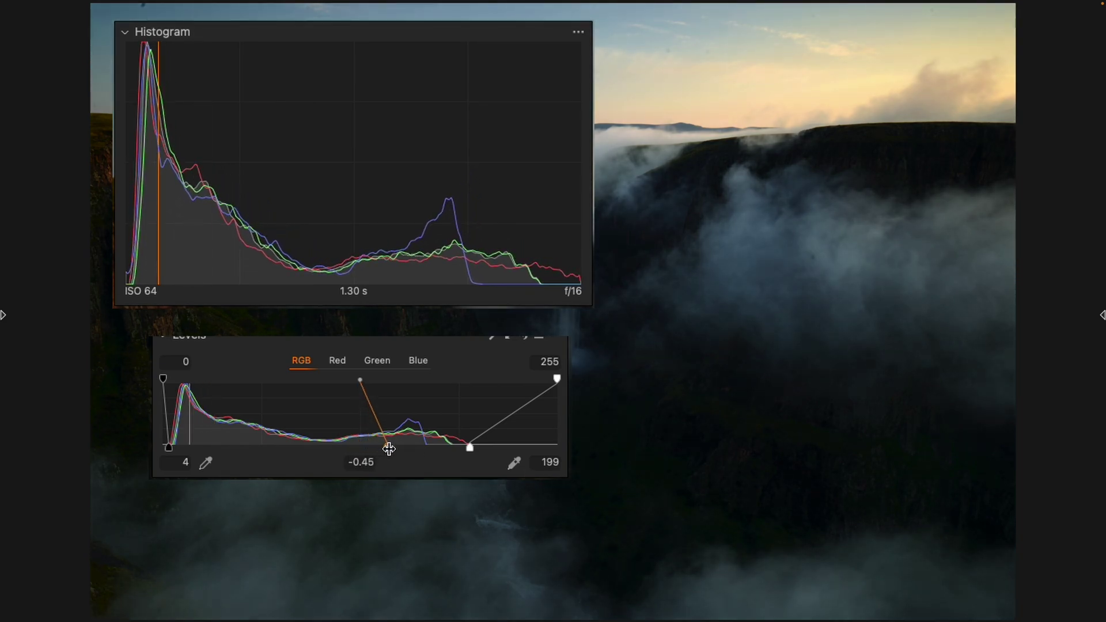
drag(388, 448, 307, 474)
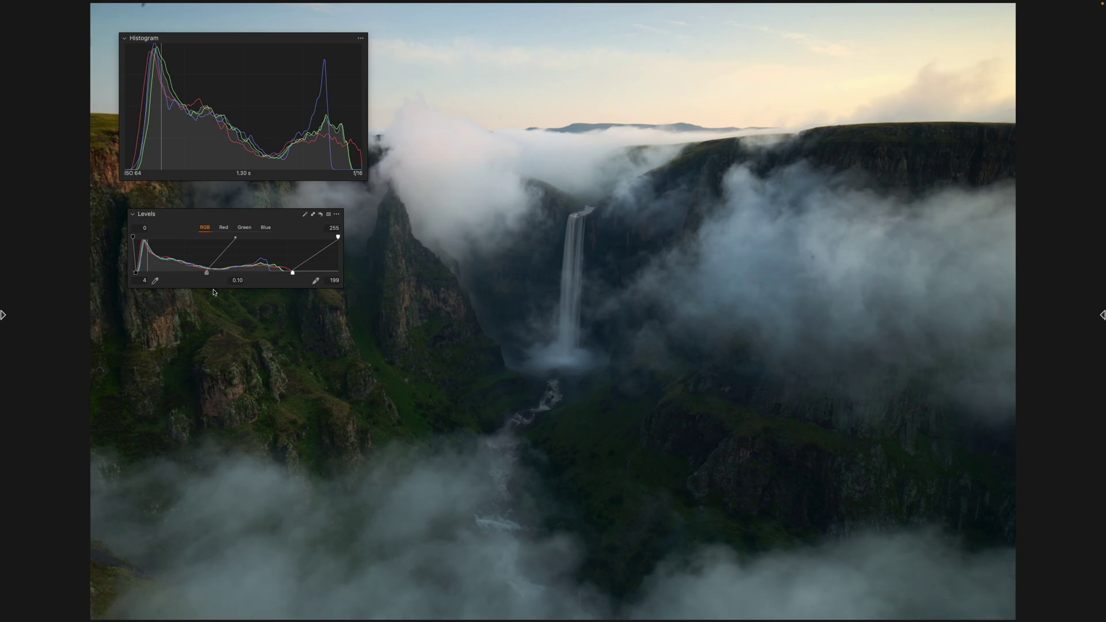
- Compare before and after with Y, then move the Histogram and Levels panels to the upper right
key(y)
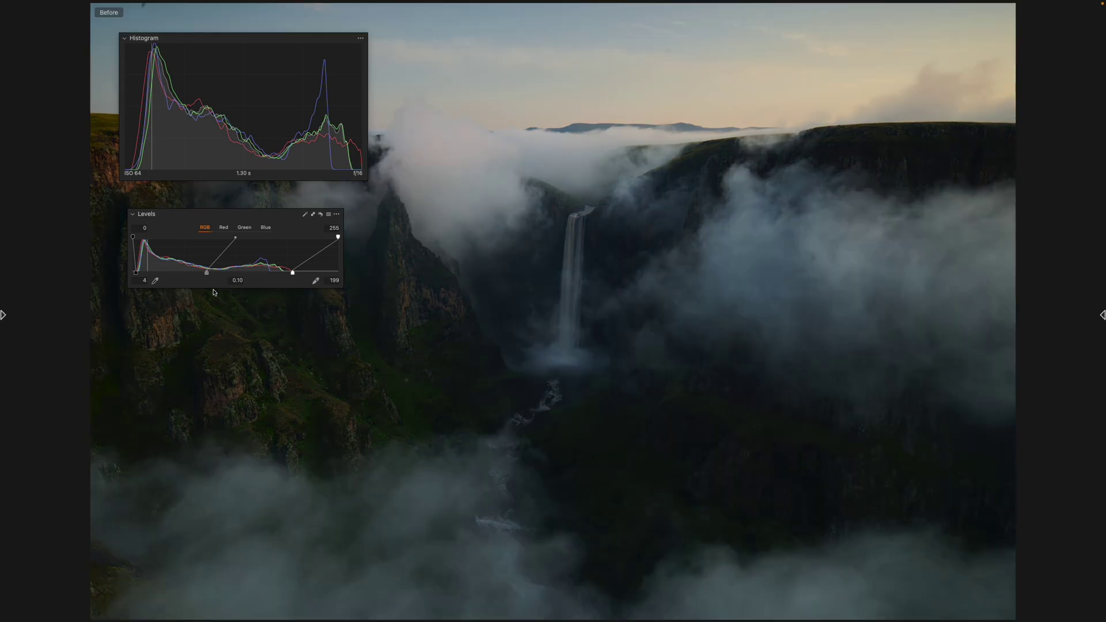
key(y)
key(y)
key(y)
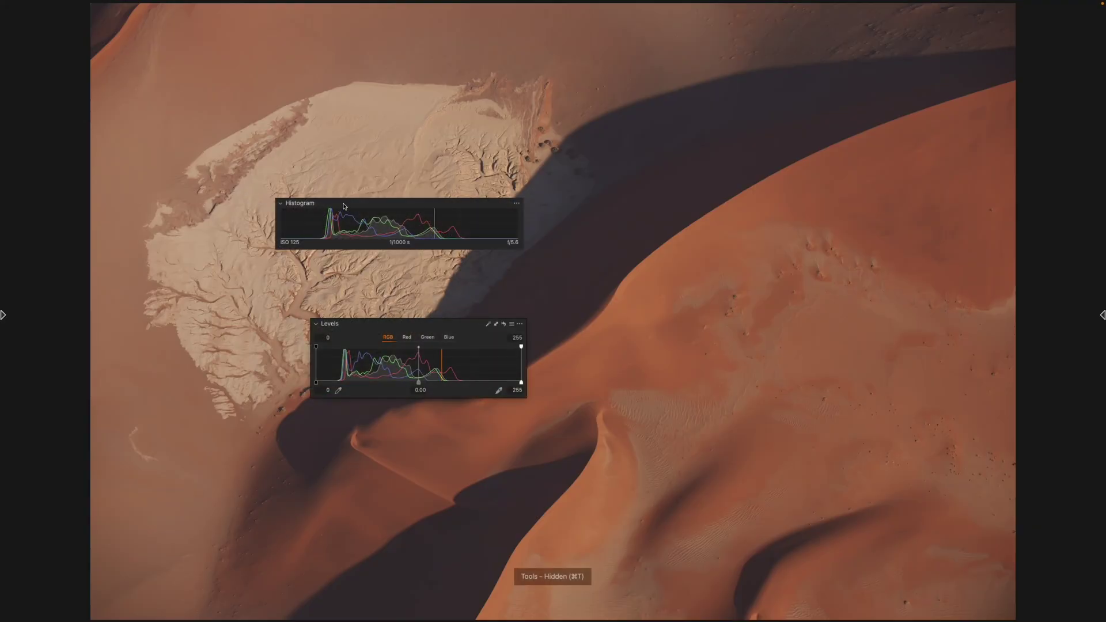
drag(343, 207, 768, 88)
drag(828, 131, 827, 241)
drag(447, 329, 842, 266)
- Undo an accidentally created gradient mask on the dune photo
key(l)
click(930, 334)
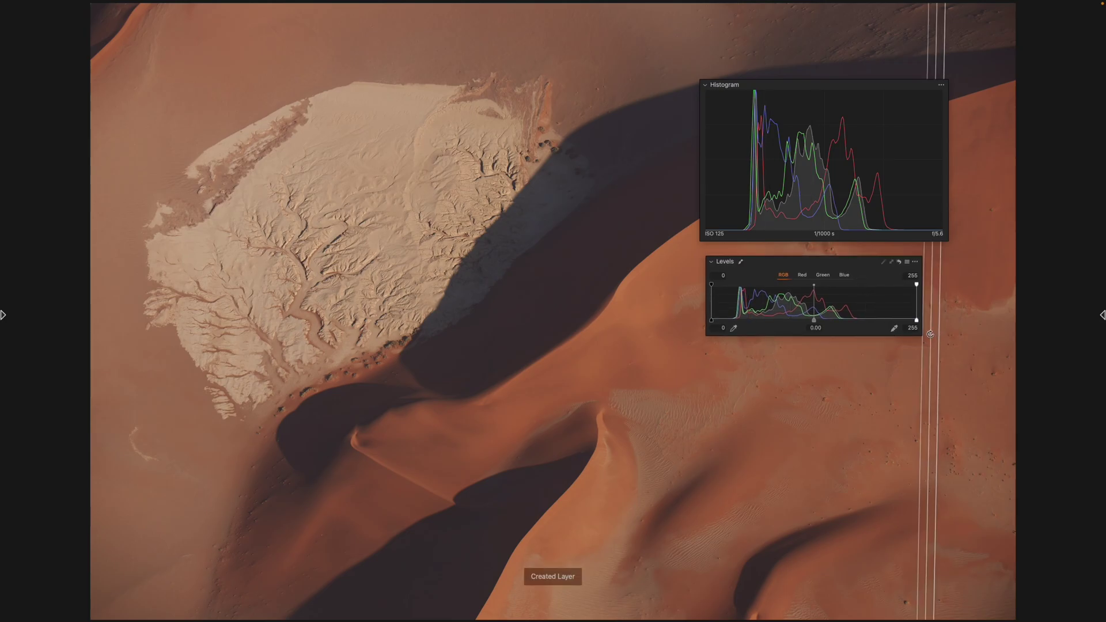
key(ctrl+z)
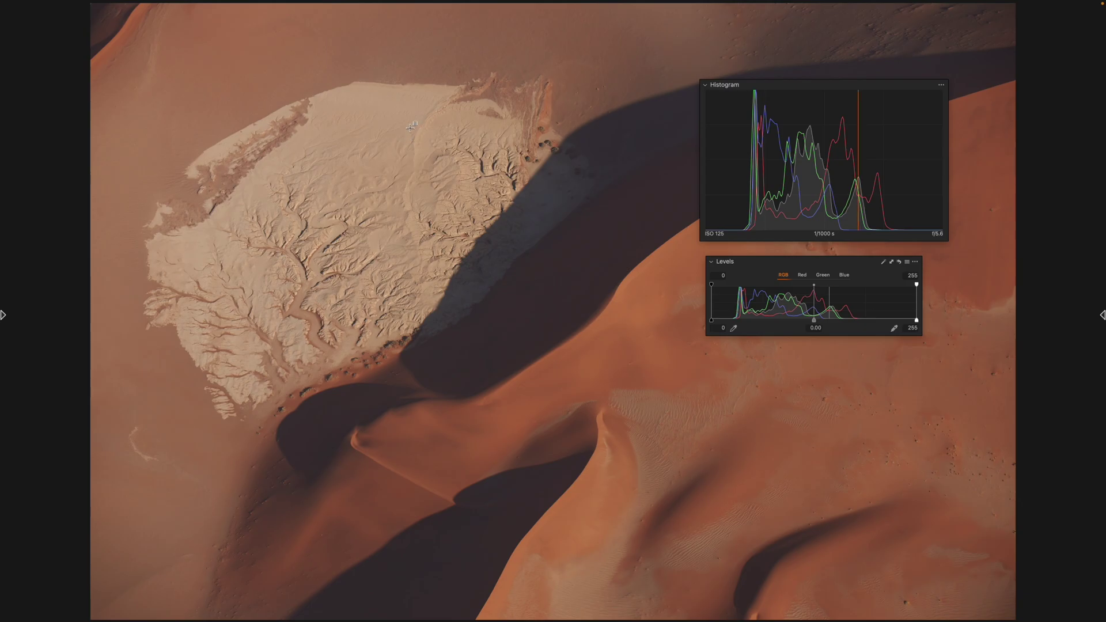
- Set the dune photo's Levels black point to 23 and white point near 190, nudging the midtone
click(725, 227)
click(918, 223)
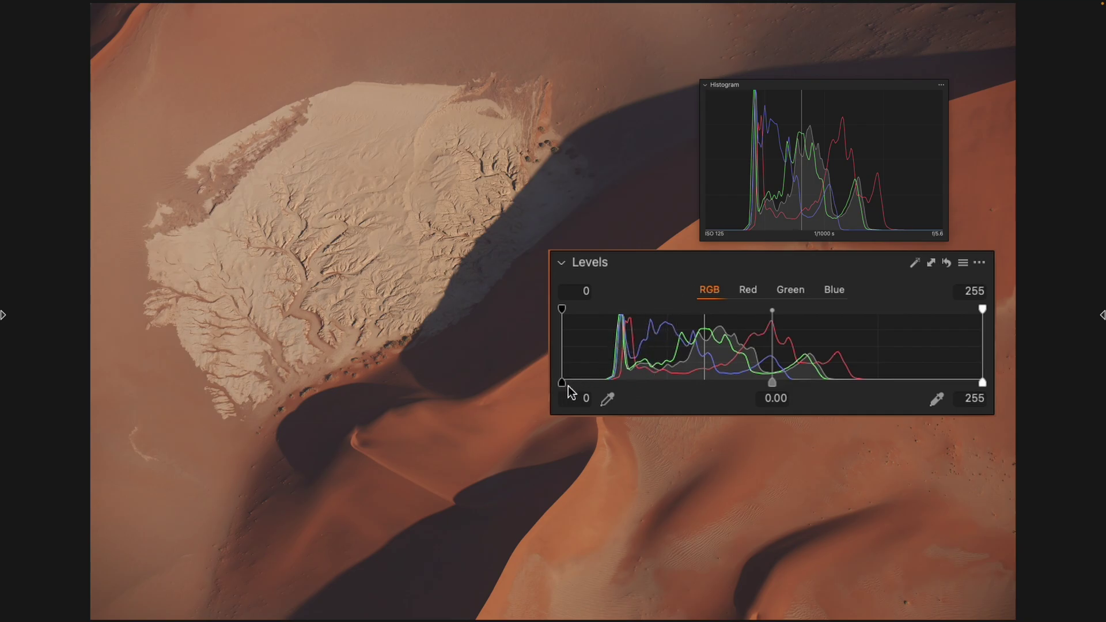
drag(562, 383, 602, 398)
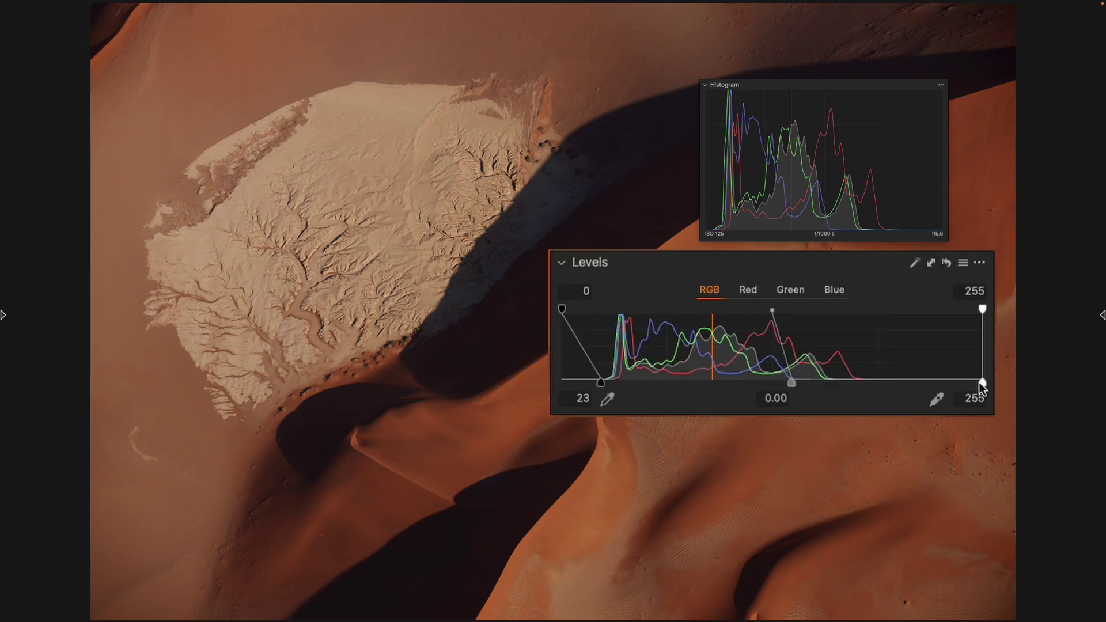
mouse_move(982, 383)
mouse_down()
mouse_move(857, 397)
mouse_move(869, 397)
mouse_up()
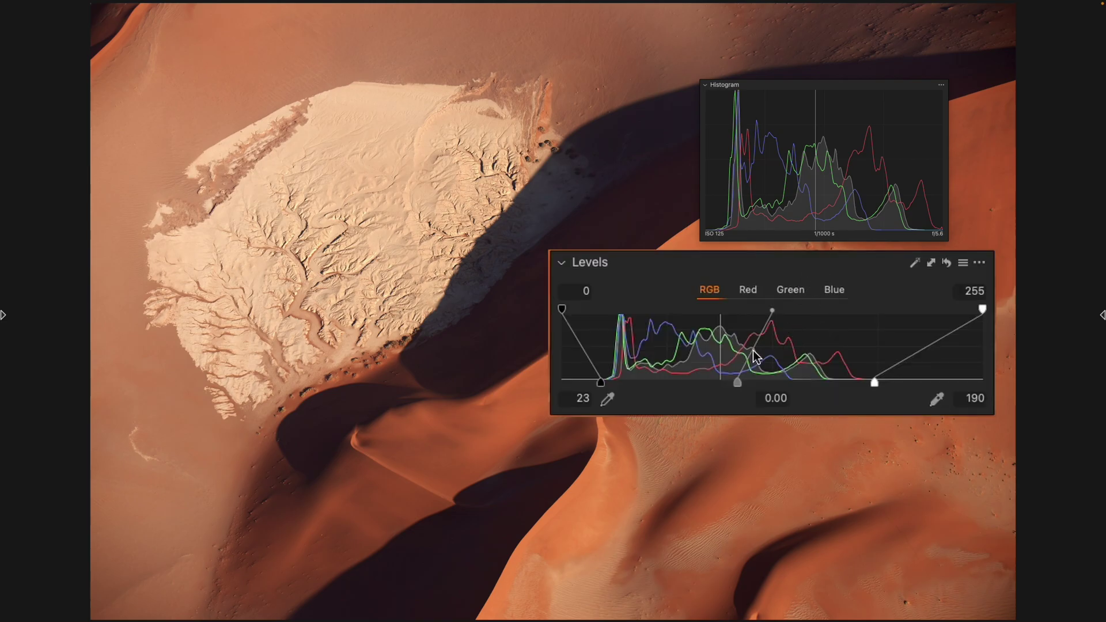
mouse_move(738, 382)
mouse_down()
mouse_move(749, 384)
mouse_move(714, 387)
mouse_move(722, 393)
mouse_up()
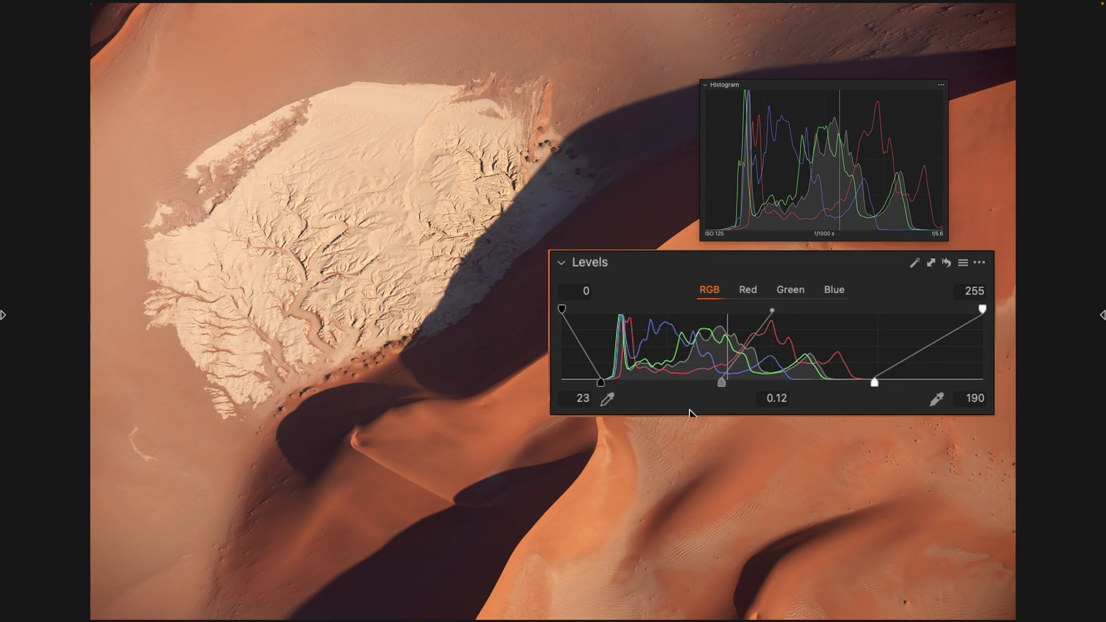
drag(602, 384, 600, 383)
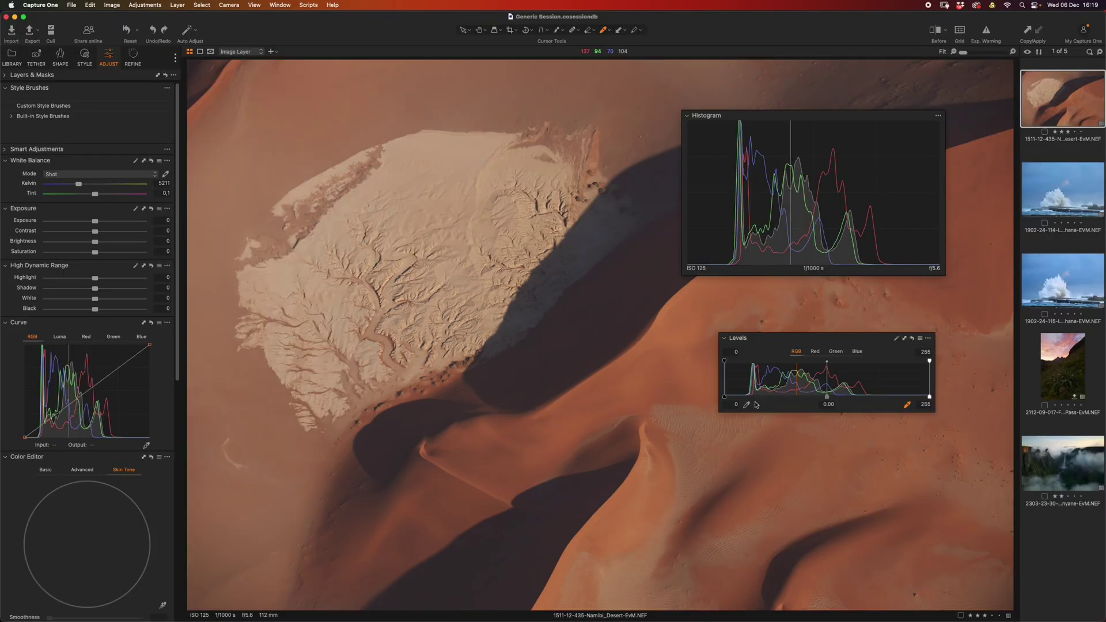
click(747, 405)
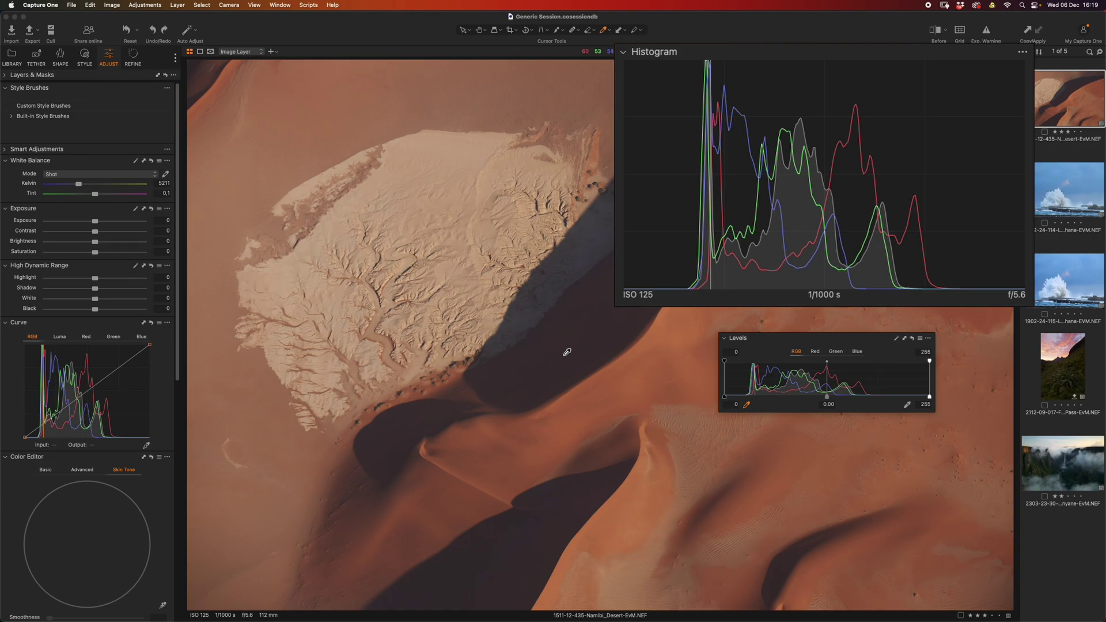
click(420, 415)
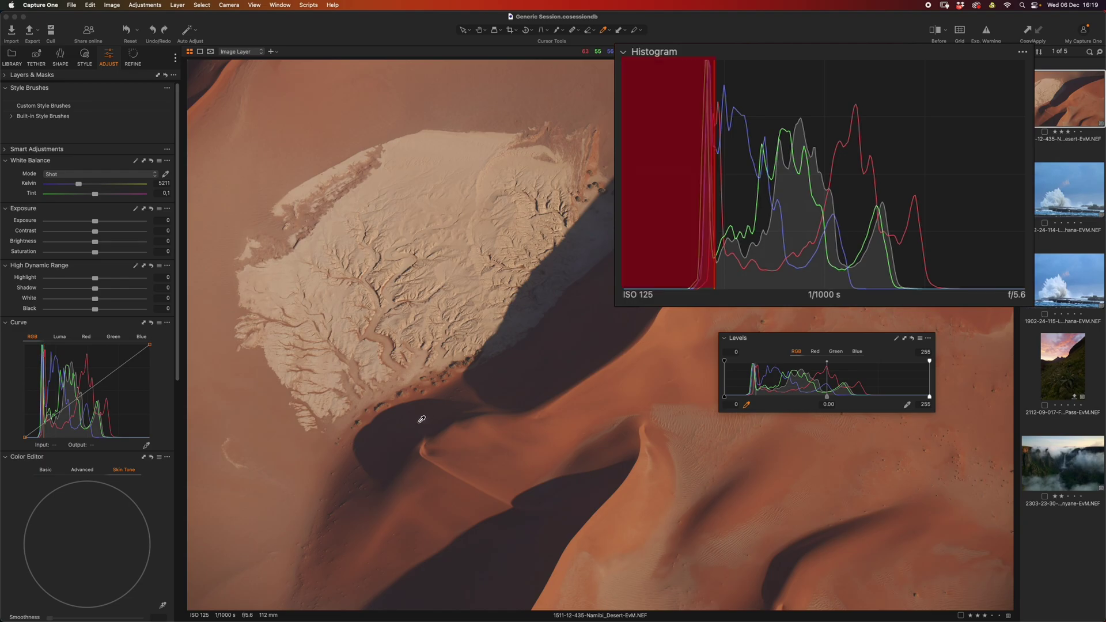
click(422, 419)
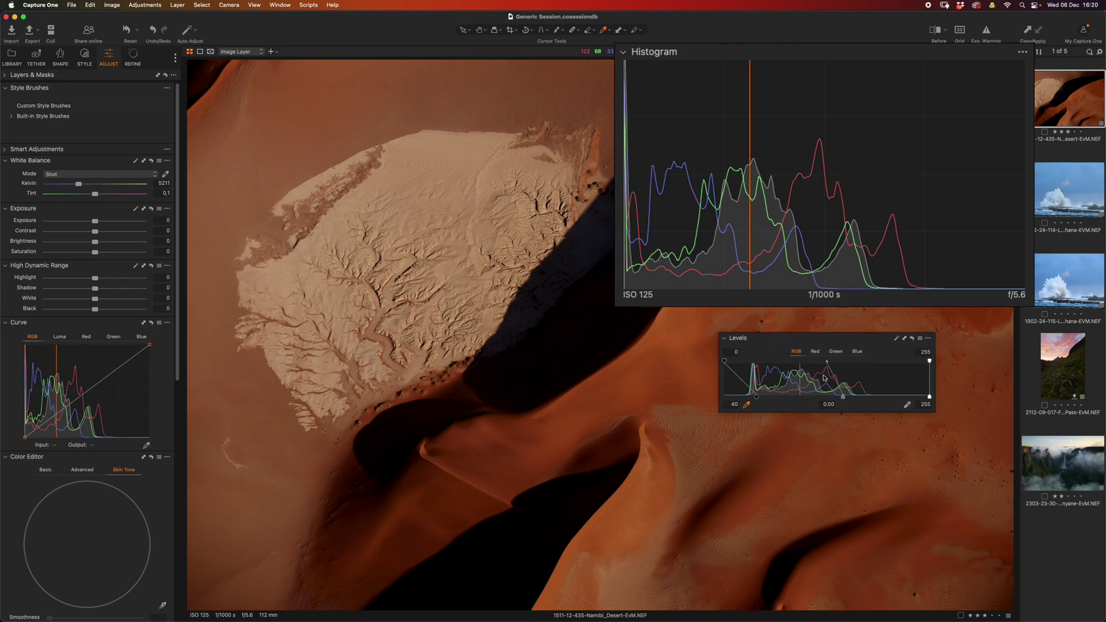
click(907, 405)
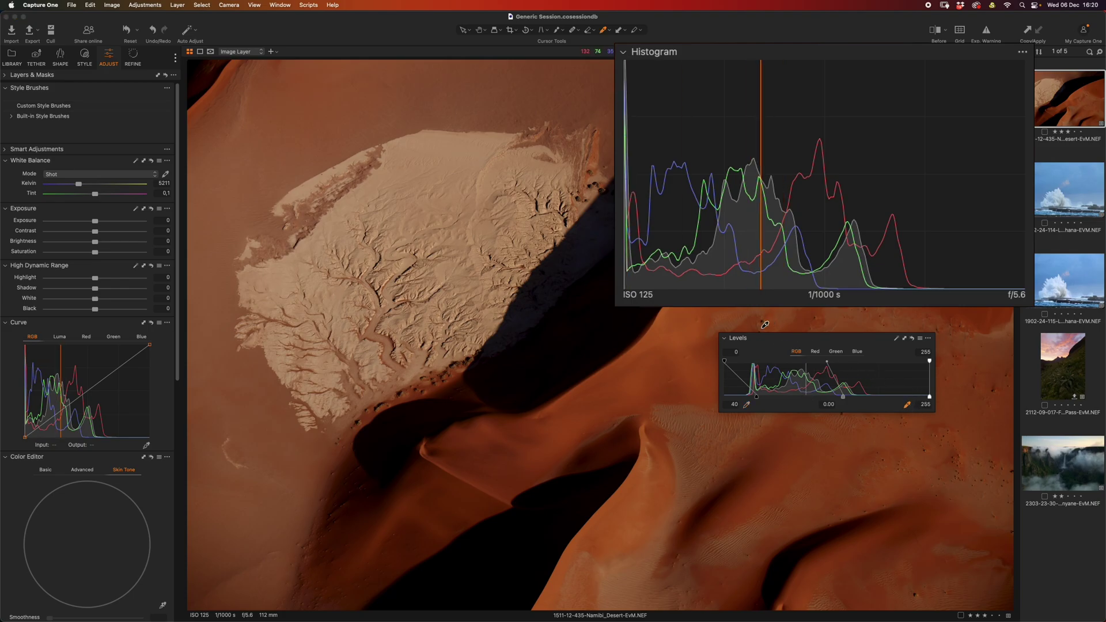
click(451, 145)
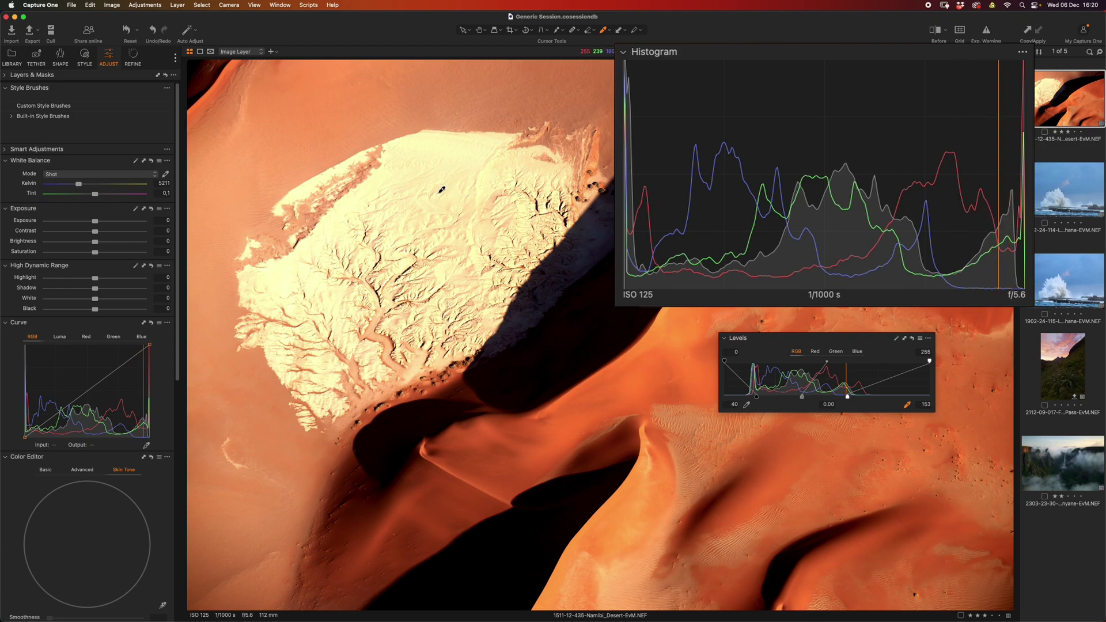
key(super+z)
key(super+z)
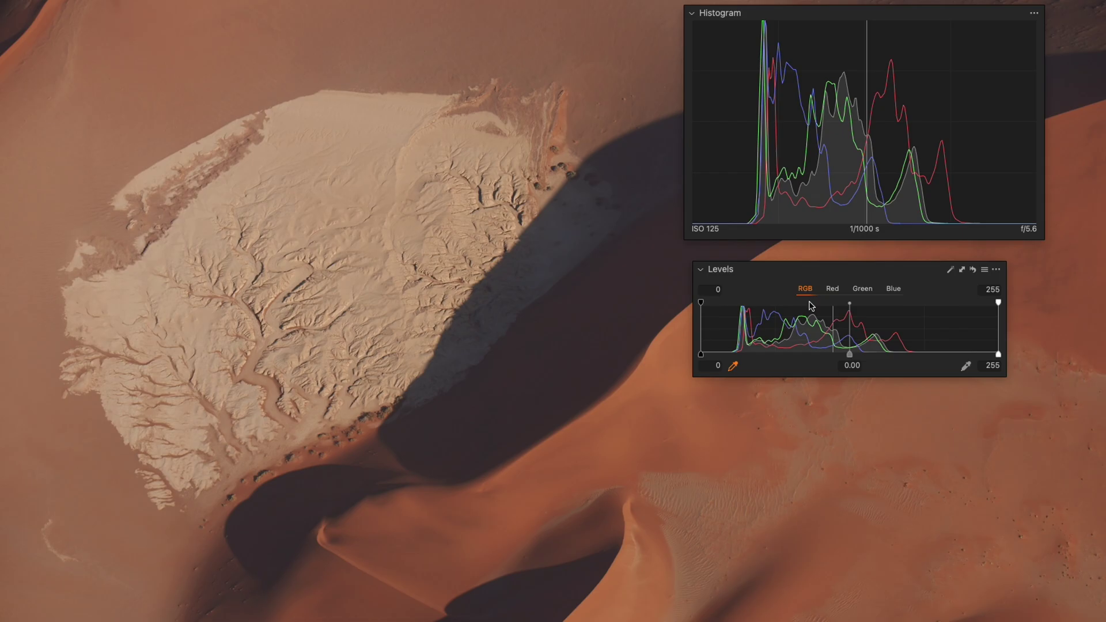
- Experiment with the Green channel's Levels handles, returning its black point to 0
click(861, 292)
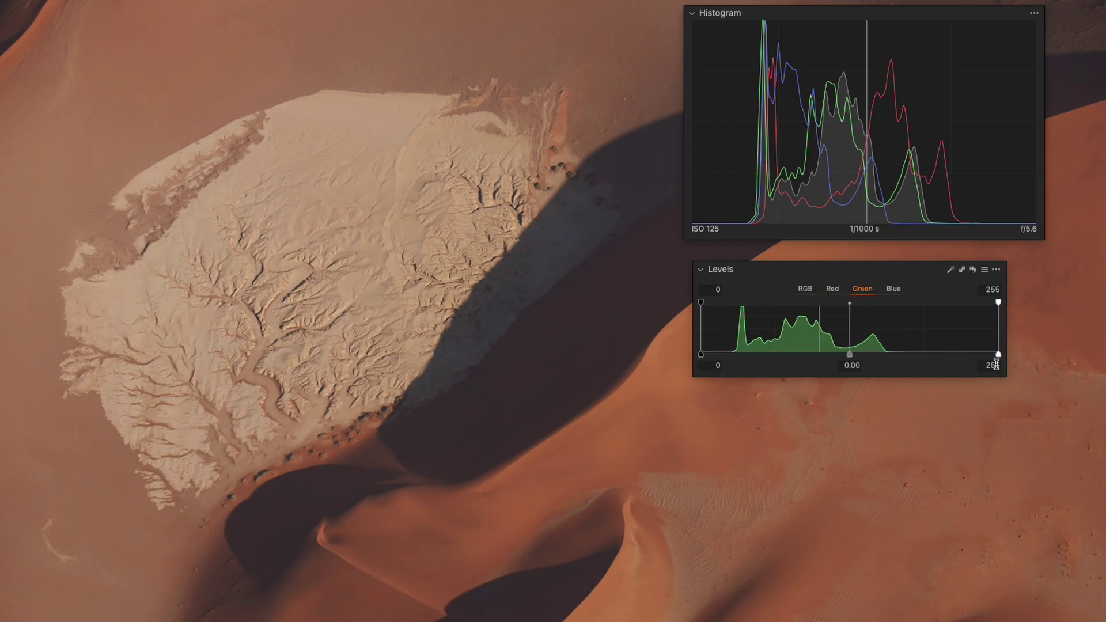
mouse_move(990, 355)
mouse_down()
mouse_move(970, 353)
mouse_move(998, 353)
mouse_up()
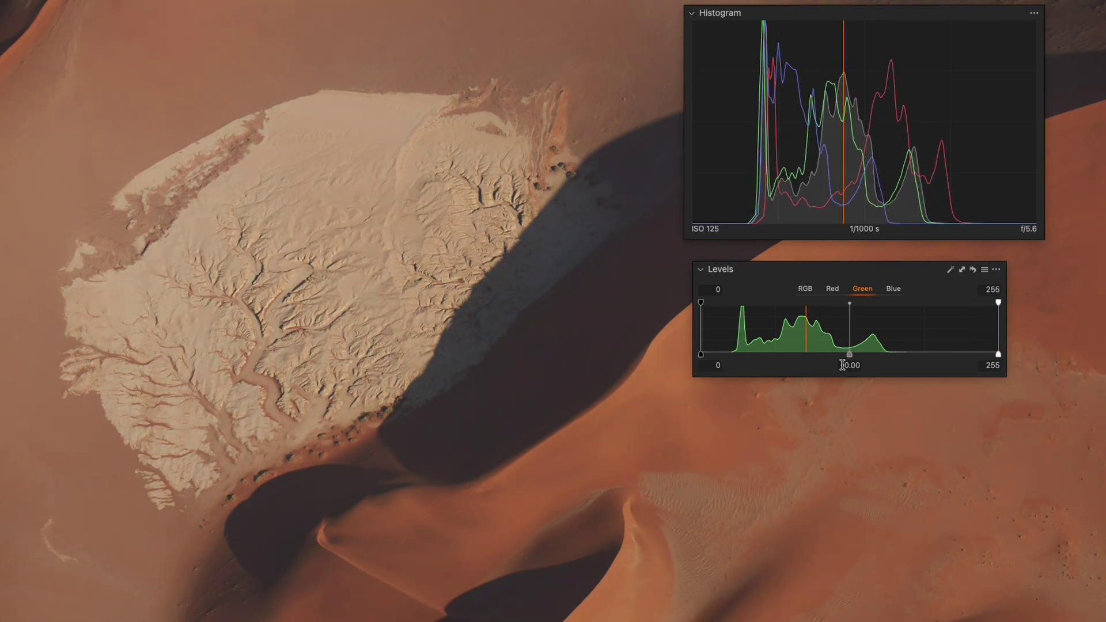
drag(701, 357, 709, 360)
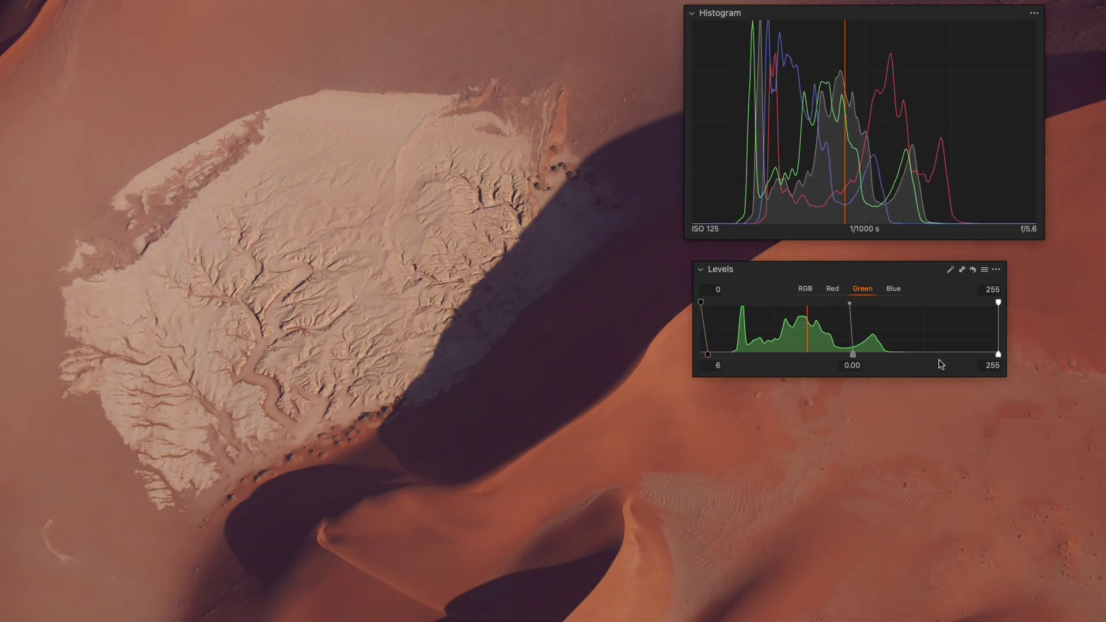
drag(708, 358, 700, 358)
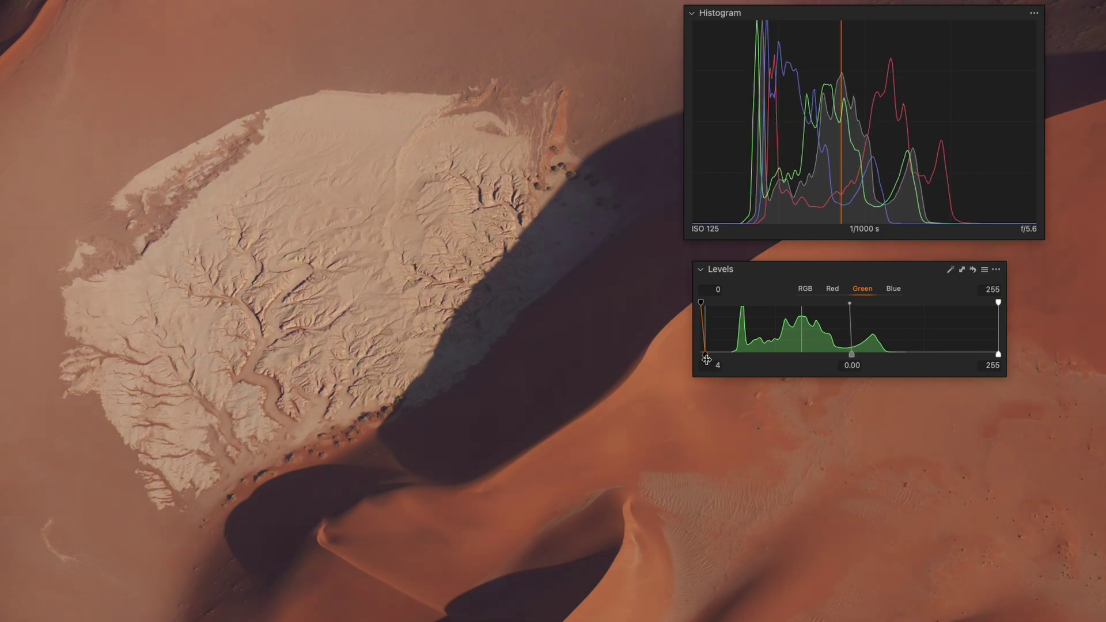
mouse_move(849, 355)
mouse_down()
mouse_move(833, 355)
mouse_move(852, 363)
mouse_up()
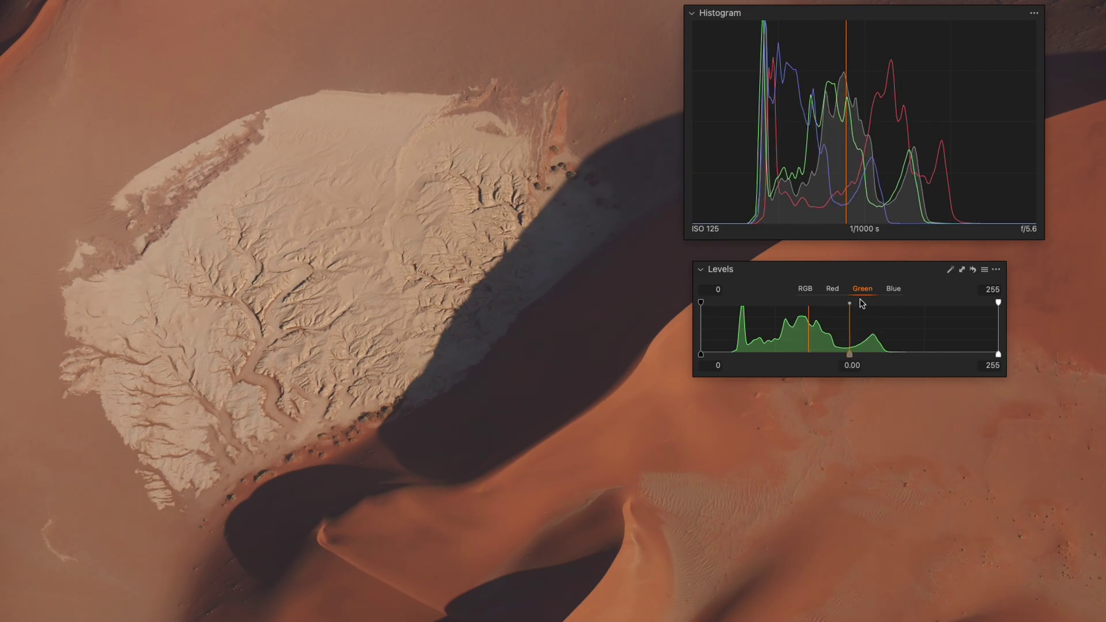
- Check the Red channel, switch Levels back to RGB, and open the sunset mountain photo
click(832, 291)
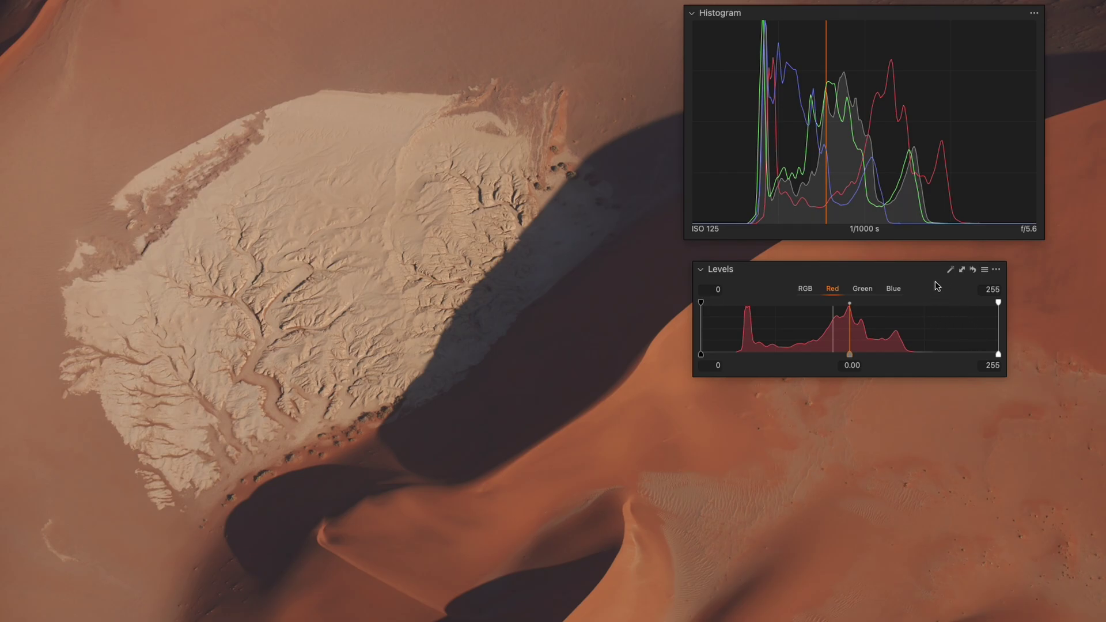
click(806, 291)
click(1103, 391)
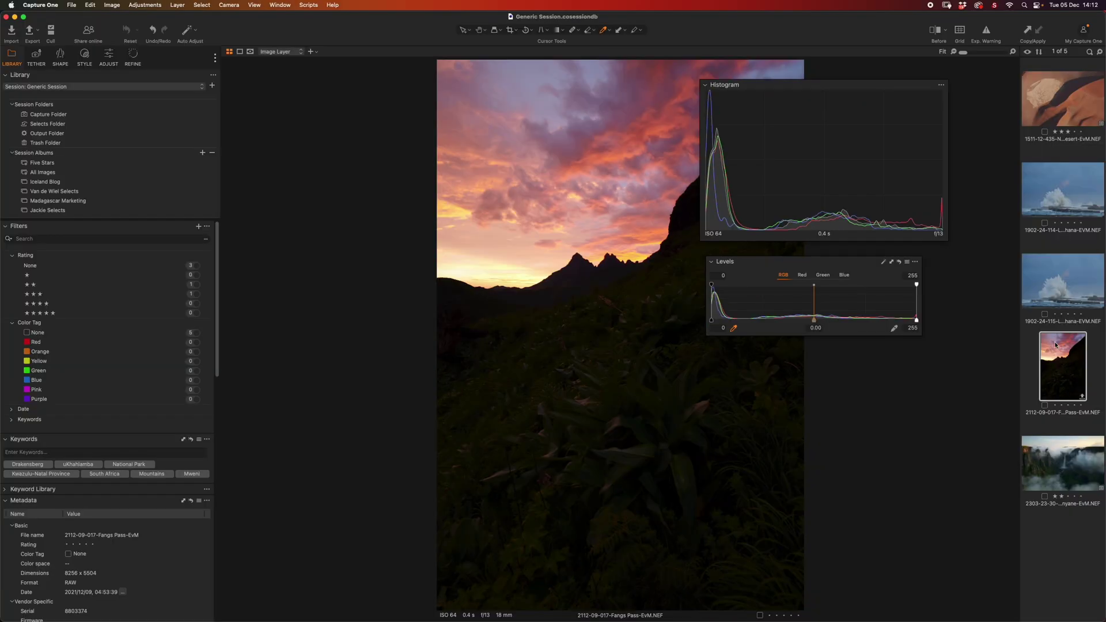
- Hide the tools with Cmd+T and stack the Histogram top-left with Levels just below it
key(super+t)
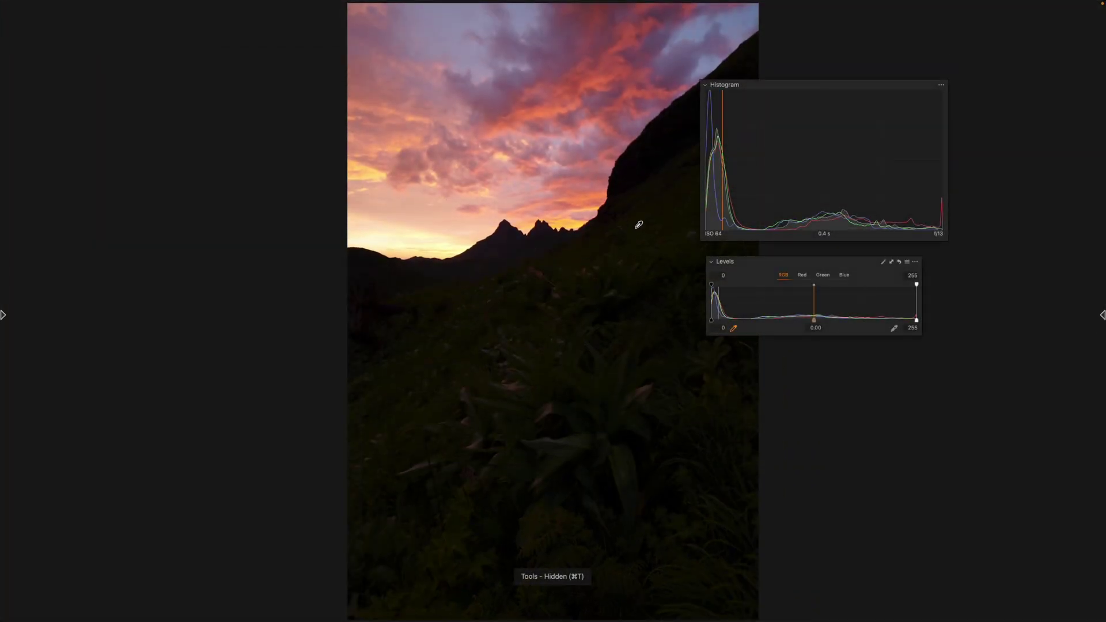
drag(847, 85, 209, 28)
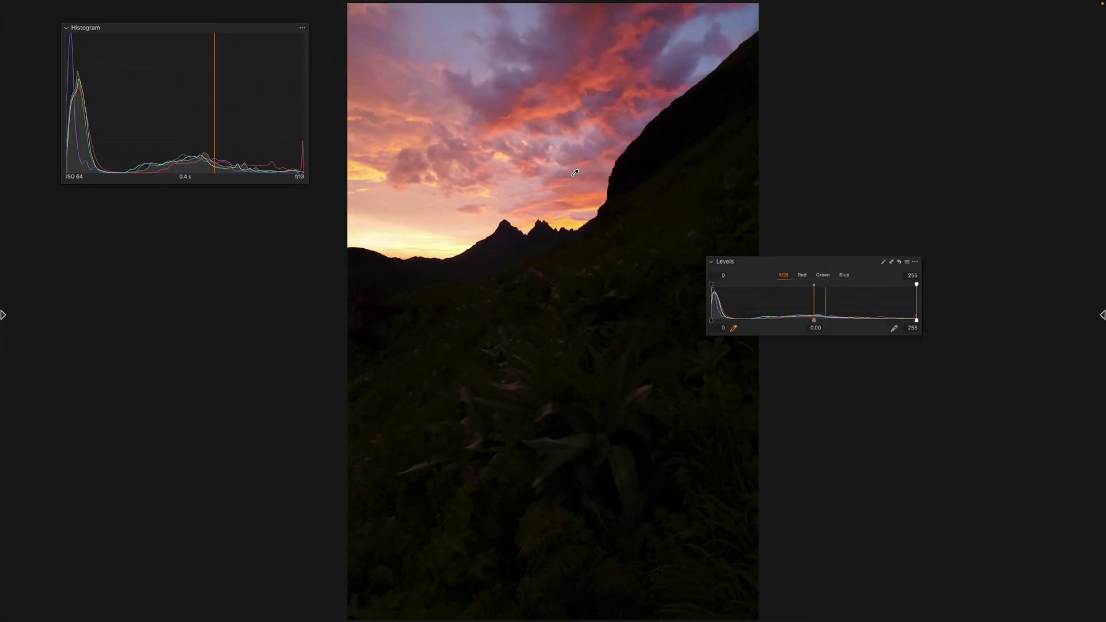
drag(810, 266, 199, 213)
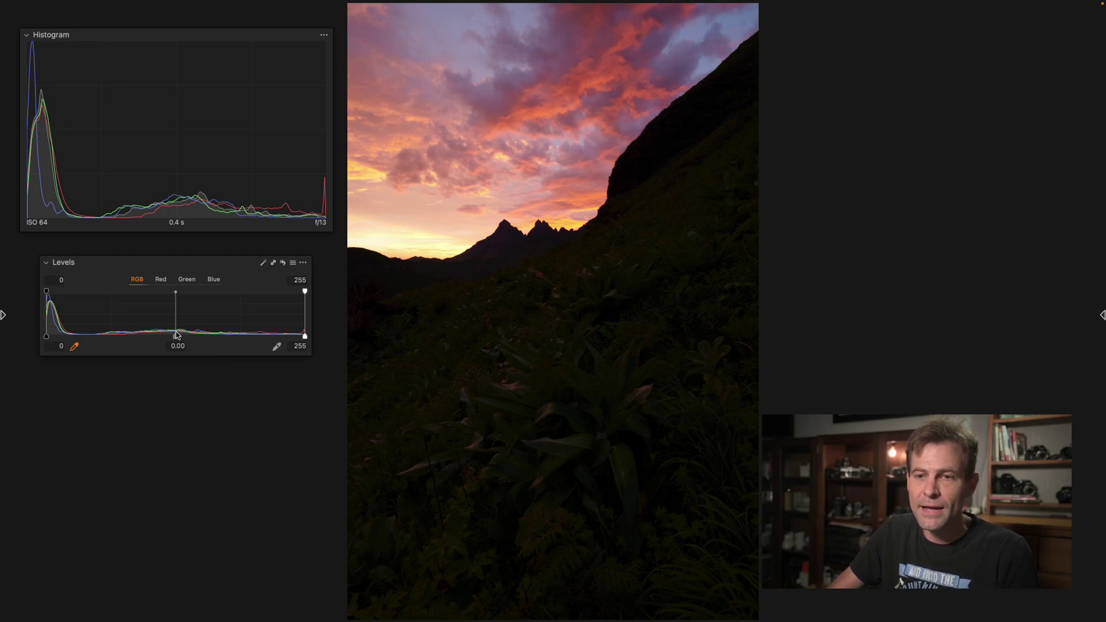
- Lift the sunset photo's midtones and set the Levels black point to 5 and white point to 238
drag(176, 338, 105, 349)
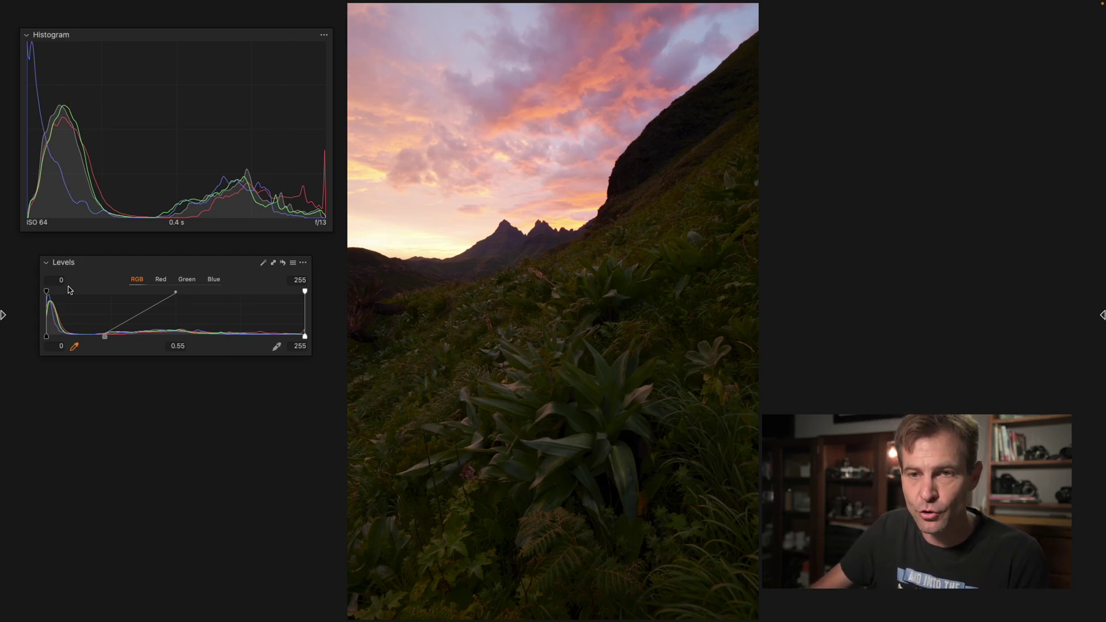
drag(48, 294, 54, 289)
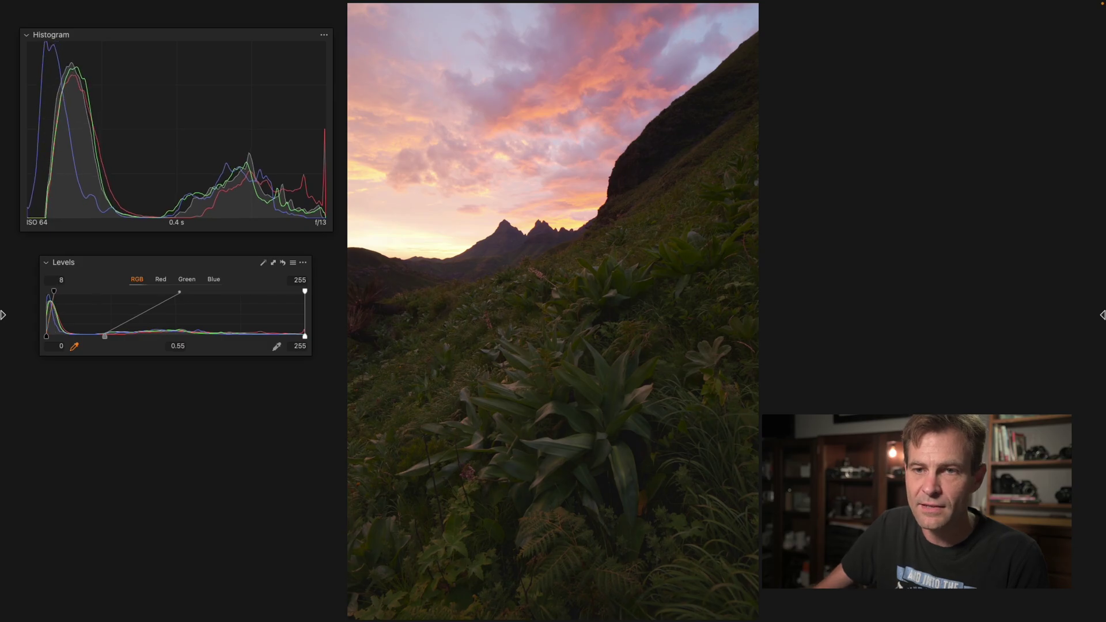
drag(305, 290, 294, 292)
drag(54, 291, 52, 291)
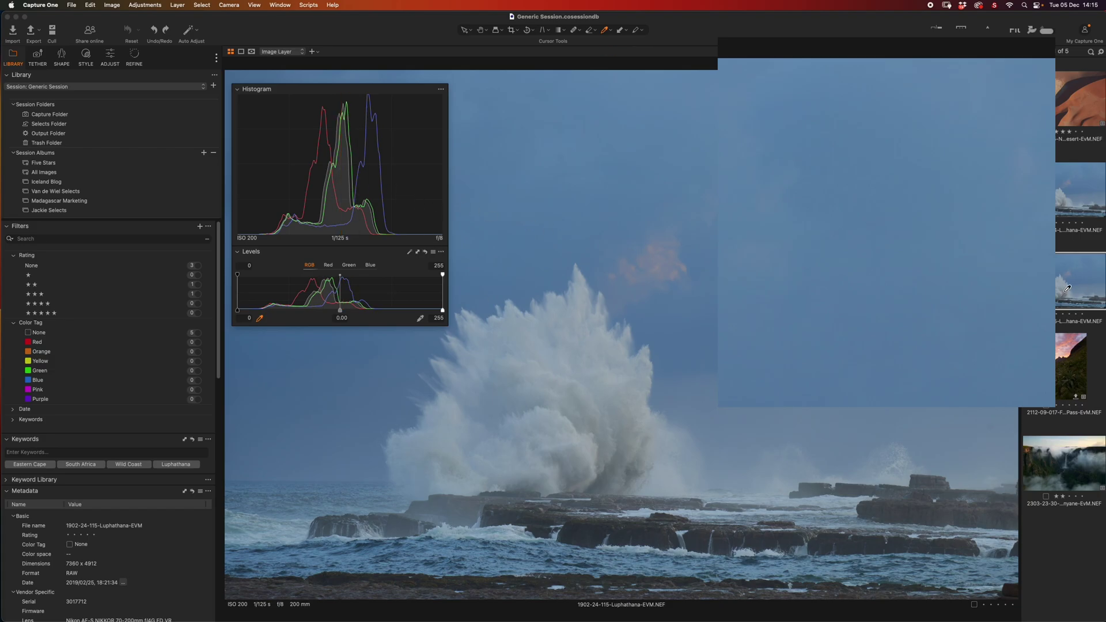
- Hide the tool panels and move the floating Histogram and Levels panel to the upper right
key(ctrl+super+f)
key(ctrl+t)
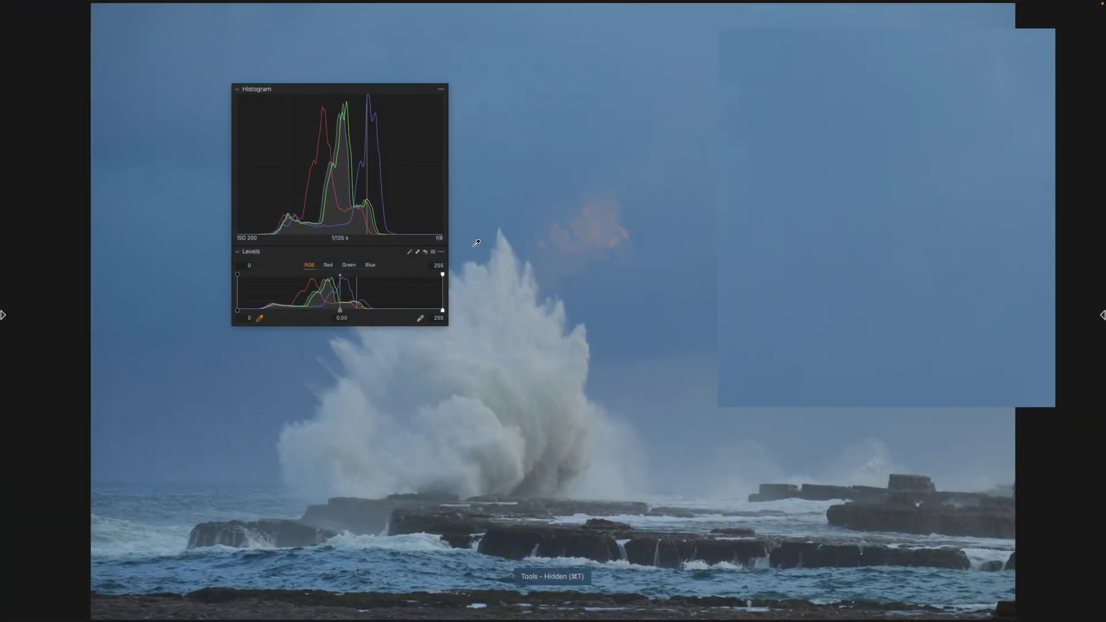
drag(442, 90, 960, 44)
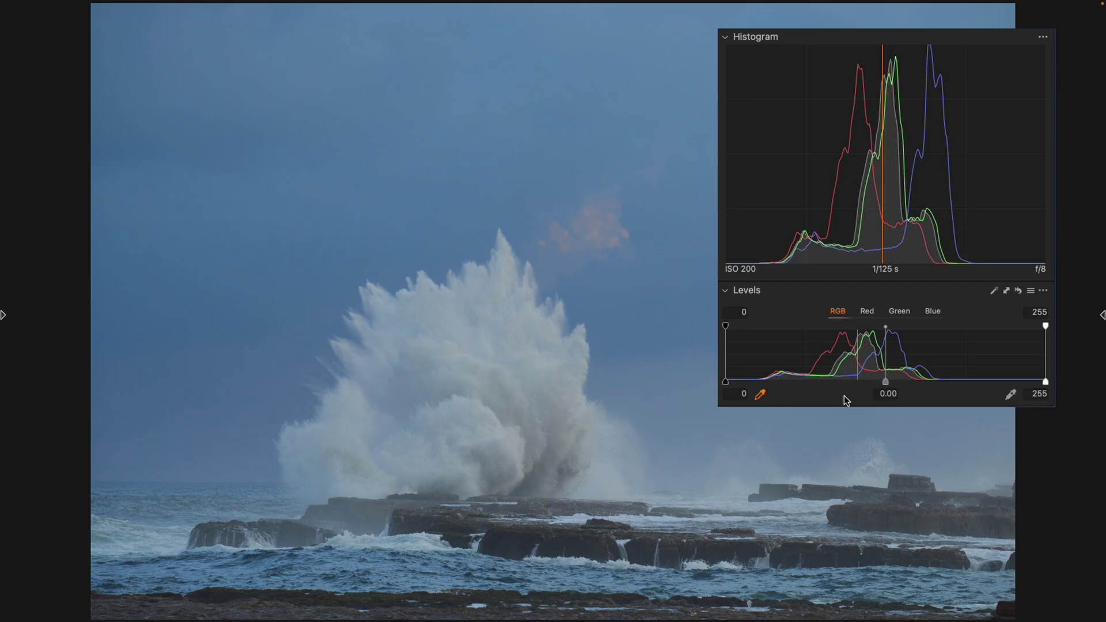
- Set the wave photo's Levels to black 24, midtone -0.06 and white 172
drag(727, 385, 756, 384)
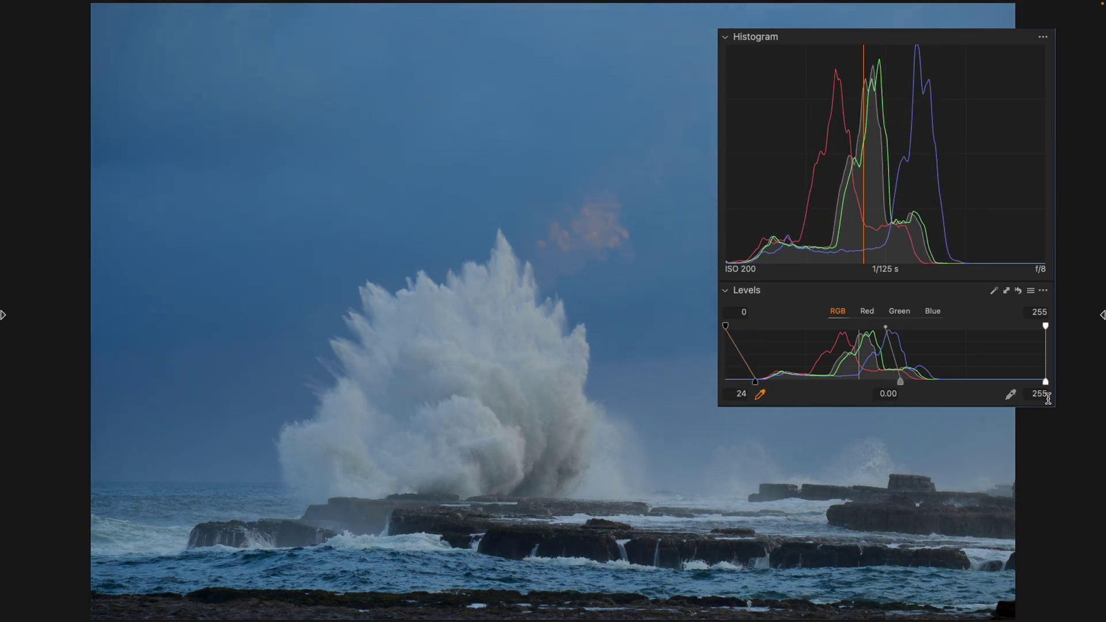
drag(1044, 383, 936, 397)
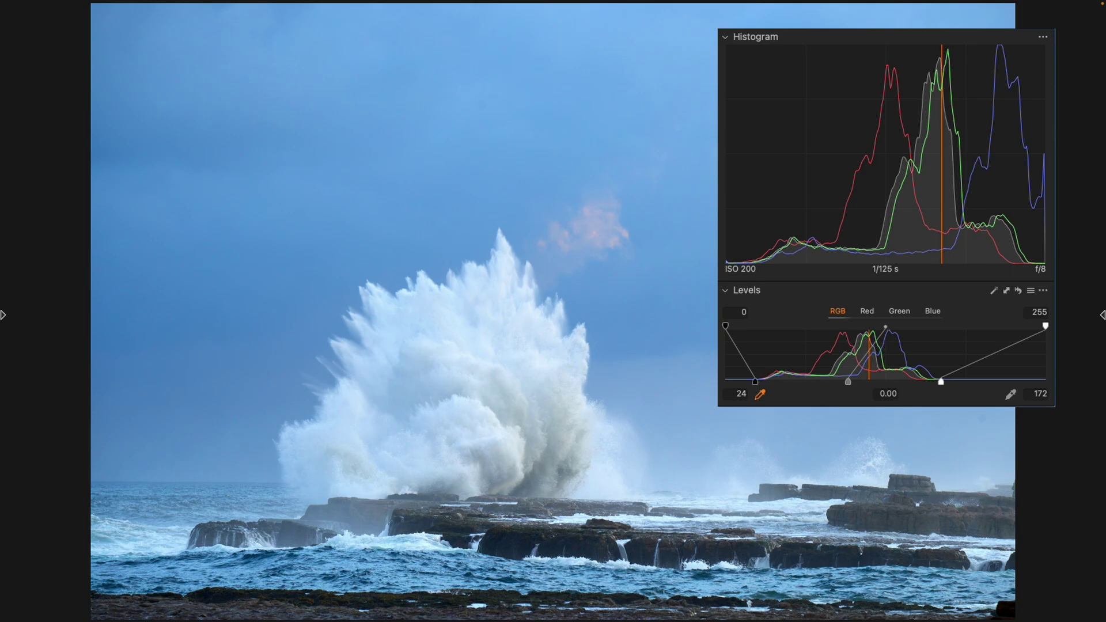
drag(848, 383, 853, 383)
drag(939, 384, 940, 383)
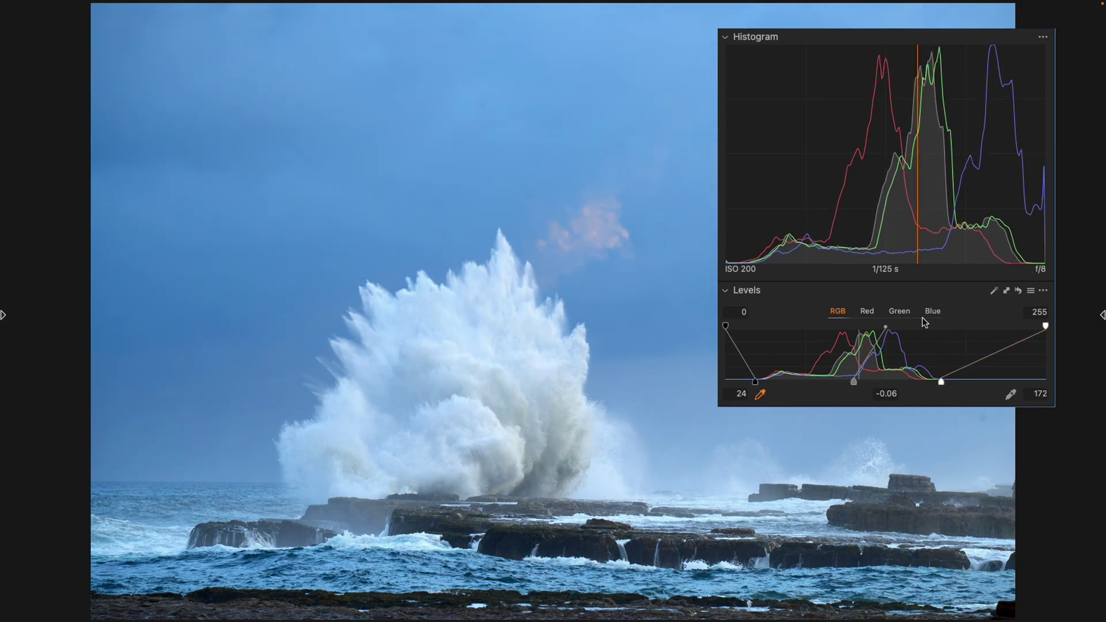
- Switch Levels to the Red channel and set its white point to 249 and midtone to -0.01
click(867, 311)
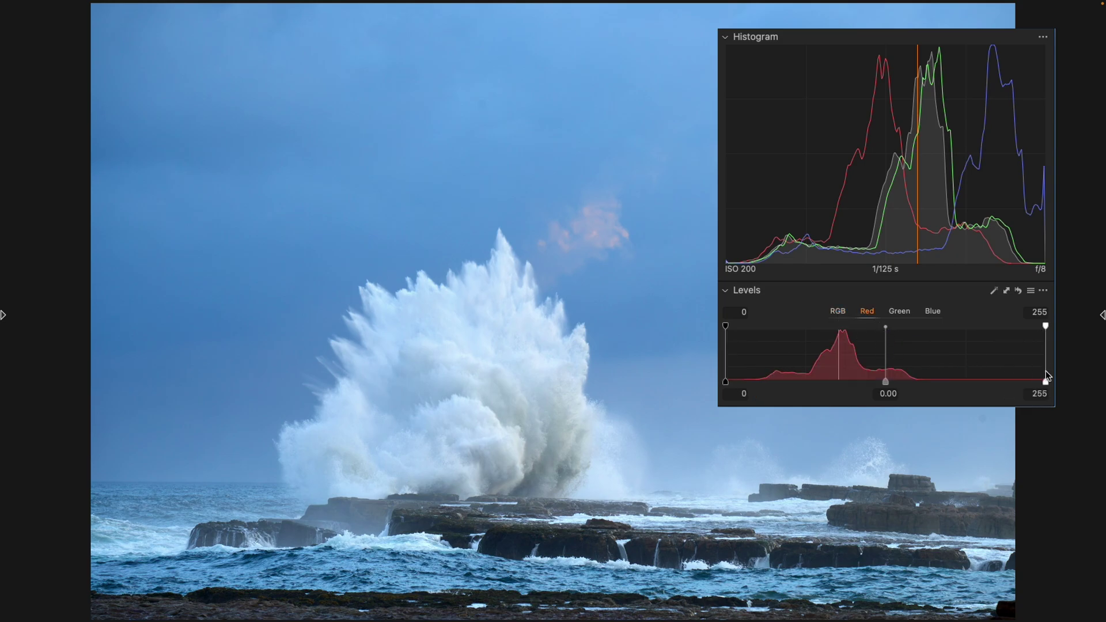
mouse_move(1046, 382)
mouse_down()
mouse_move(1026, 389)
mouse_move(1035, 385)
mouse_up()
drag(882, 385, 882, 384)
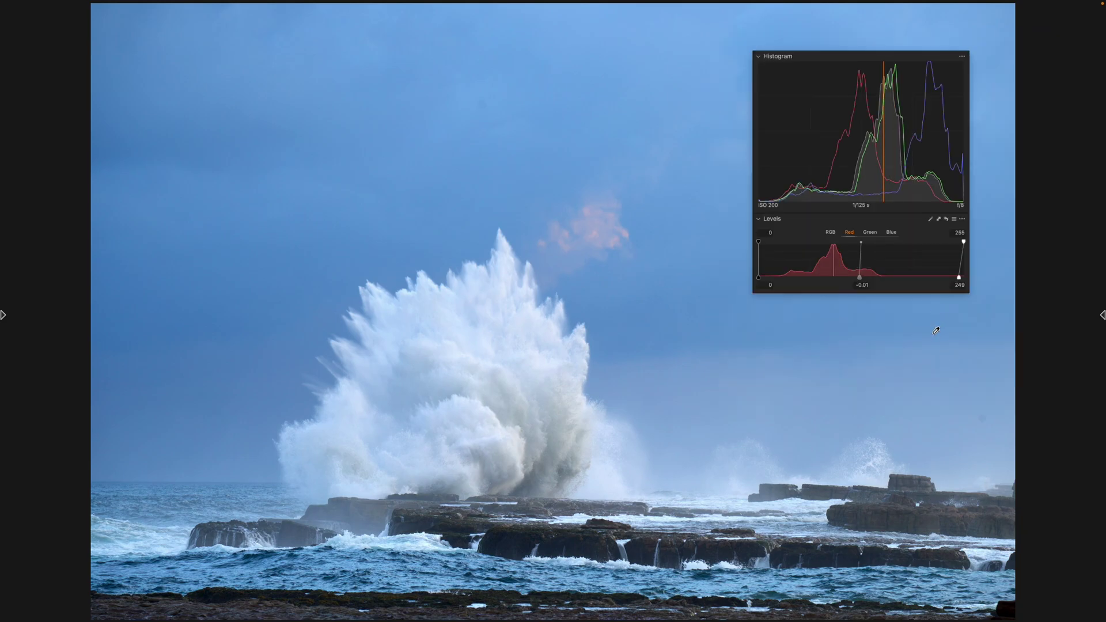
- Toggle Before/After with Y to compare the wave photo against its original, then switch back
key(y)
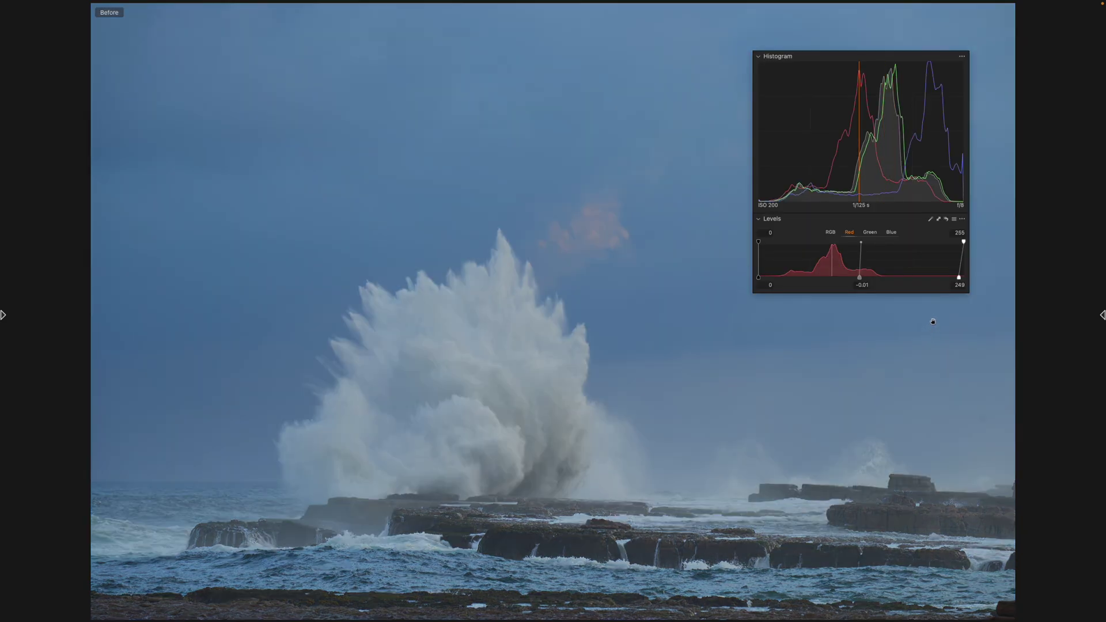
key(y)
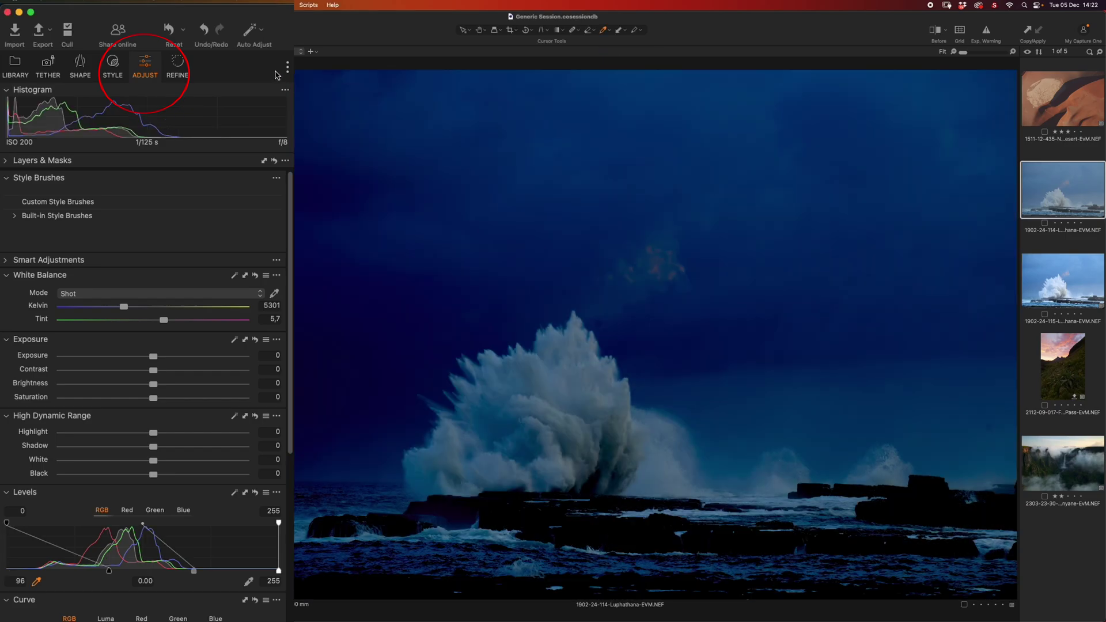
- Undo the black point change back to 0, keeping Levels included in Auto Adjust
click(203, 29)
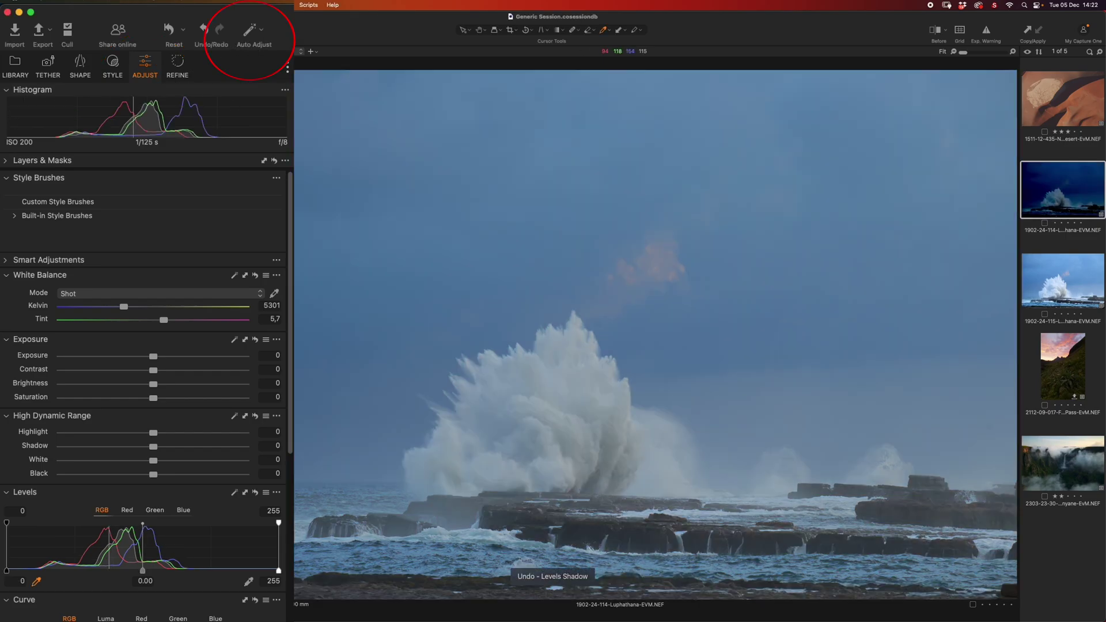
click(261, 30)
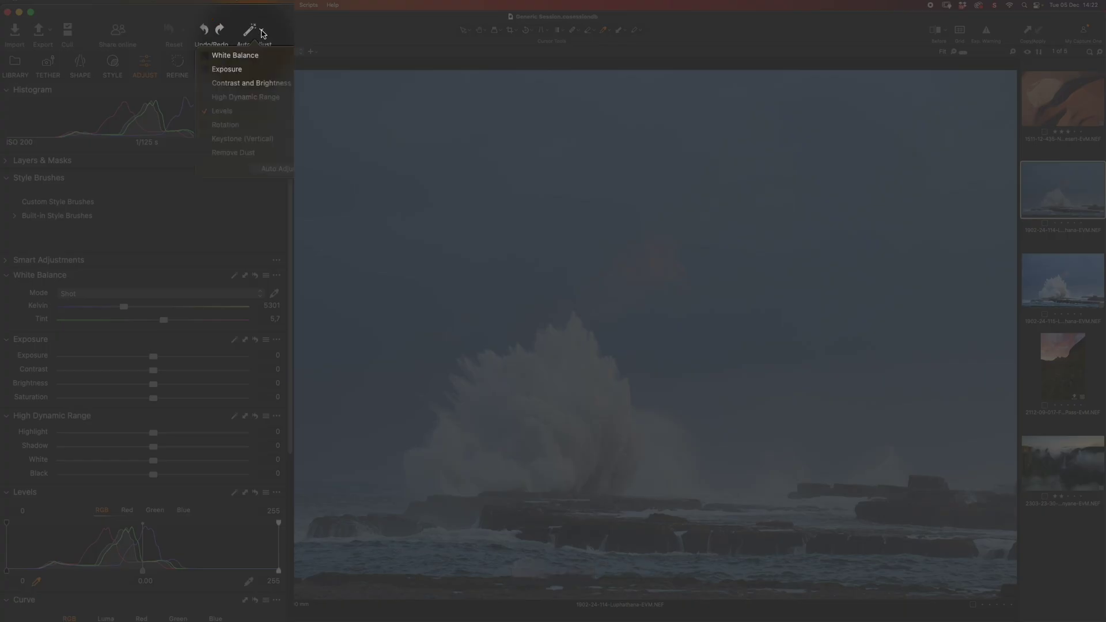
click(205, 111)
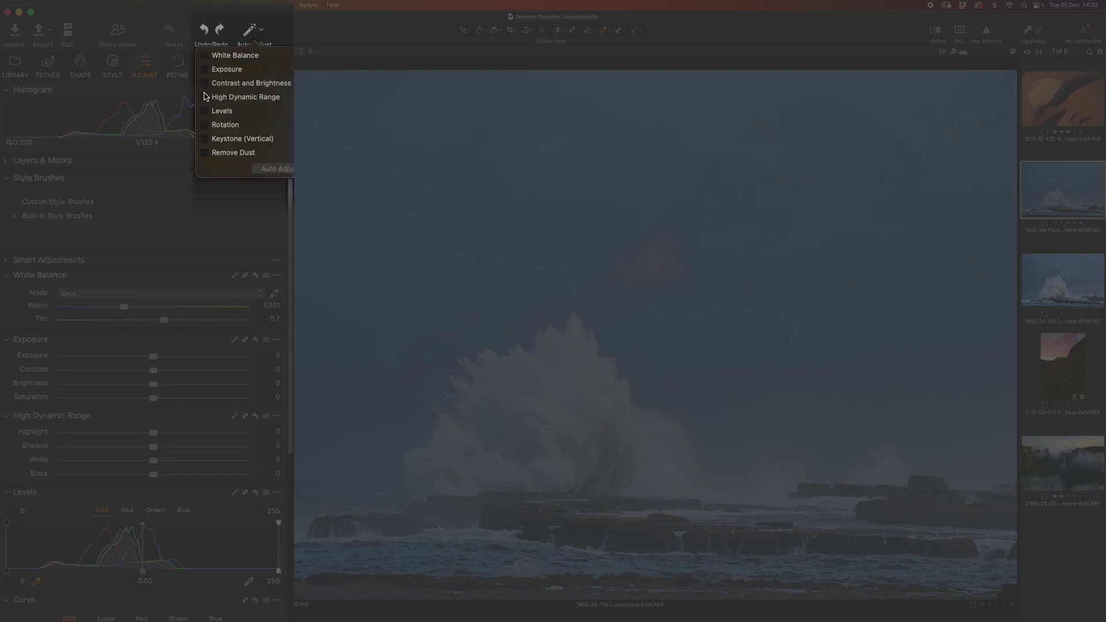
click(205, 111)
click(273, 213)
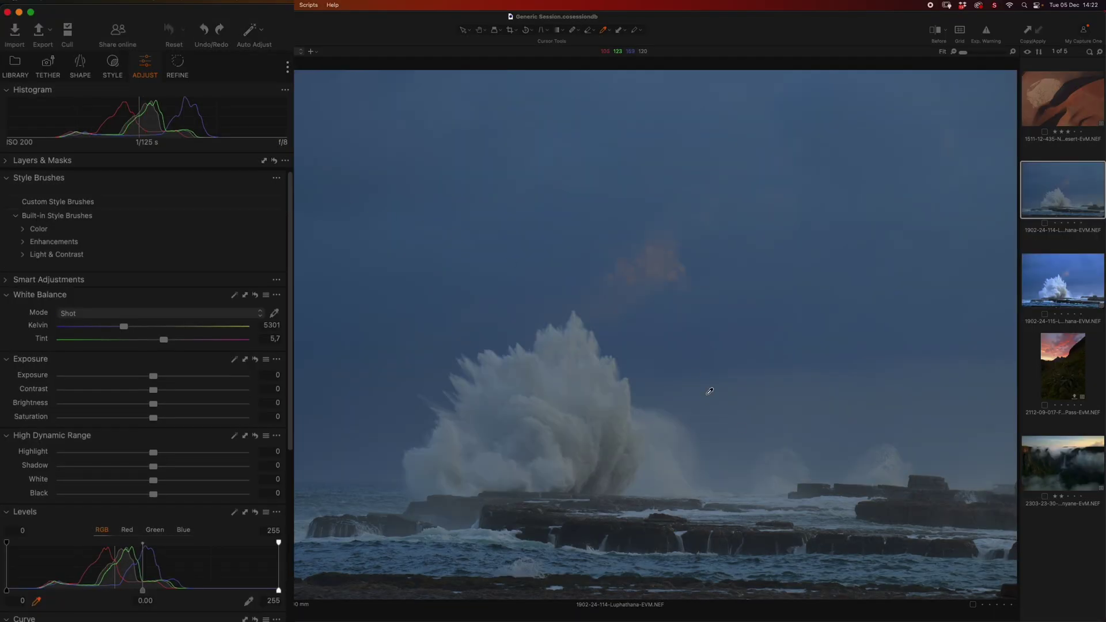
click(757, 428)
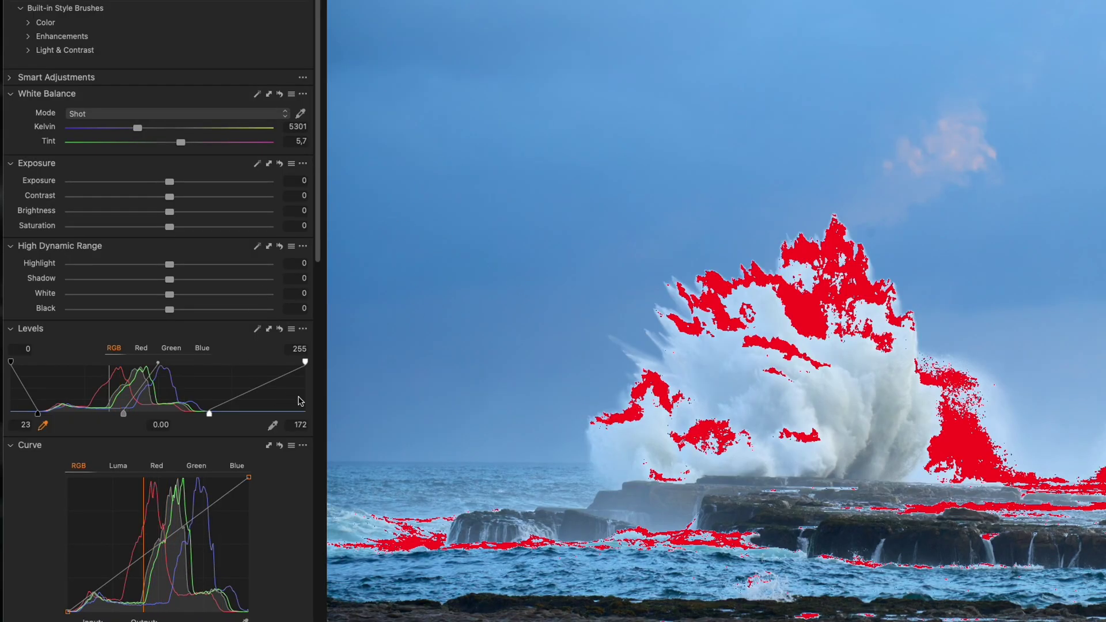
- Open the Levels tool's ••• options menu
click(303, 330)
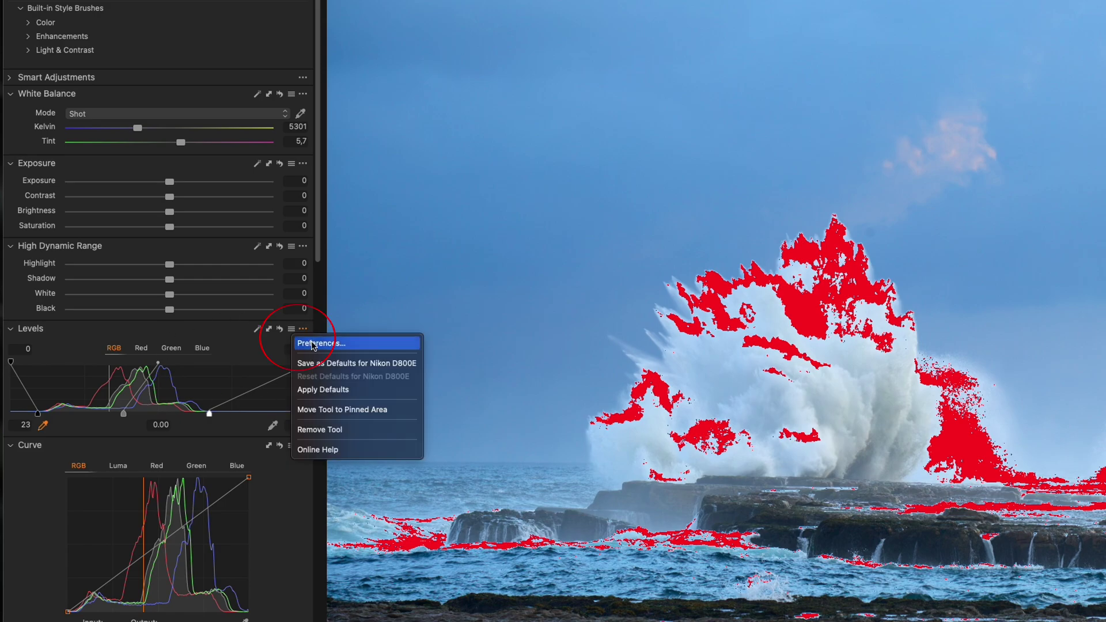
- Open Levels preferences and test Exposure Warning thresholds, leaving the slider at 250
click(323, 344)
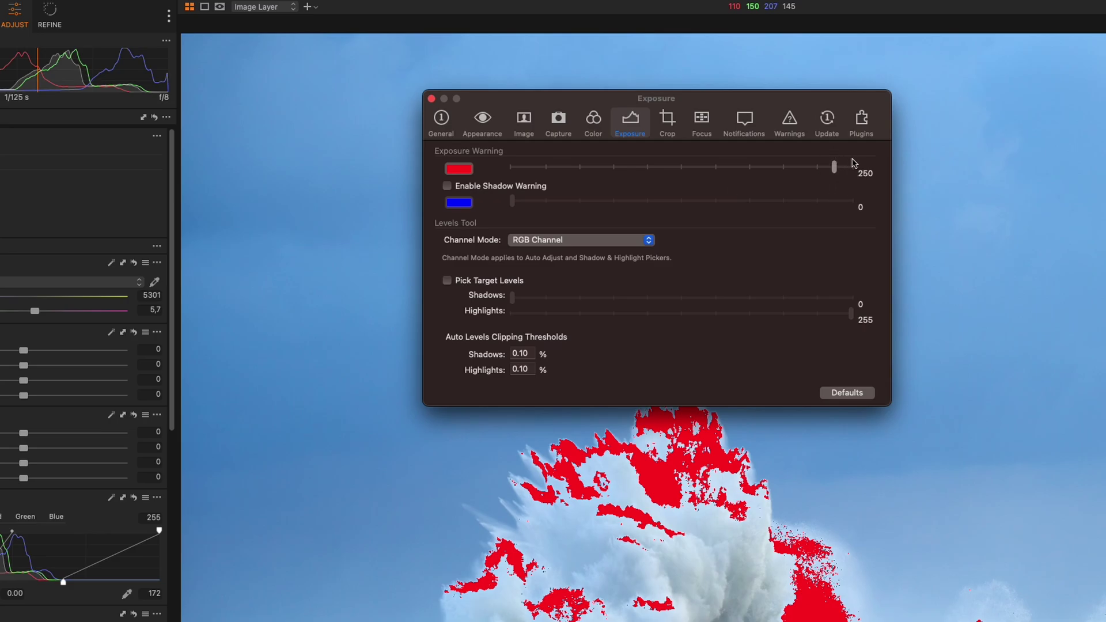
drag(838, 171, 853, 174)
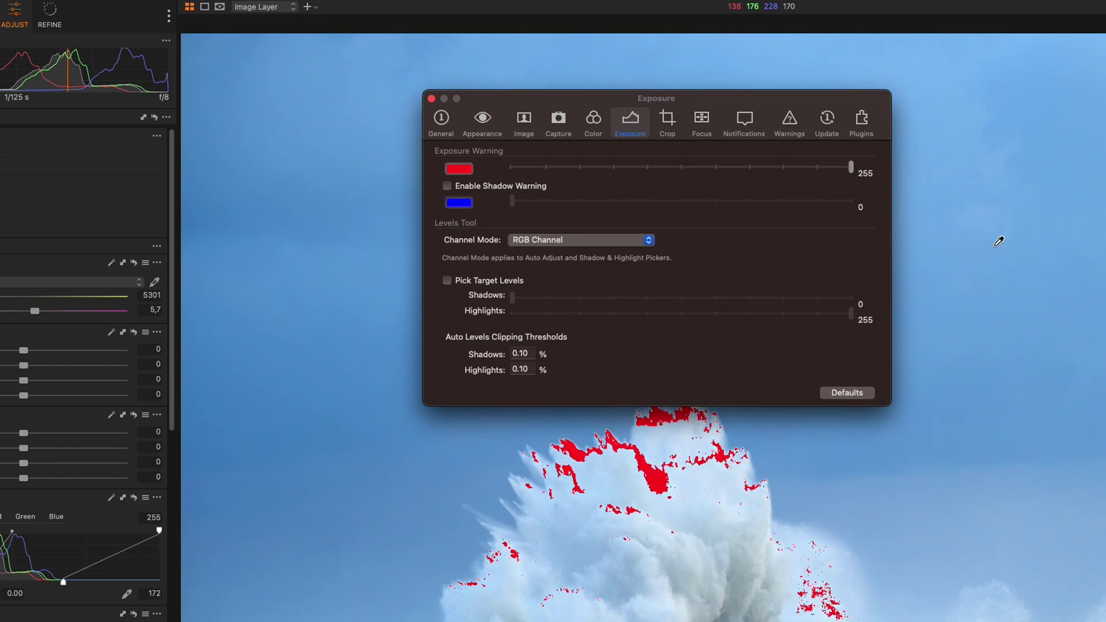
mouse_move(852, 172)
mouse_down()
mouse_move(835, 178)
mouse_move(839, 190)
mouse_up()
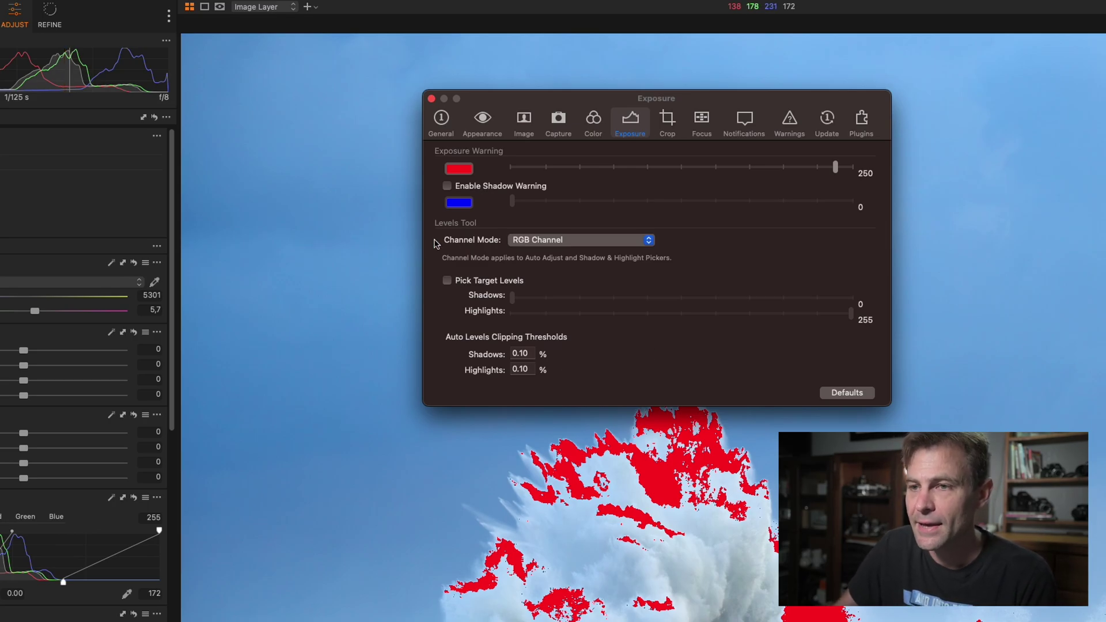
- Enable Pick Target Levels and set Shadows and Highlights clipping thresholds to 0%
click(447, 281)
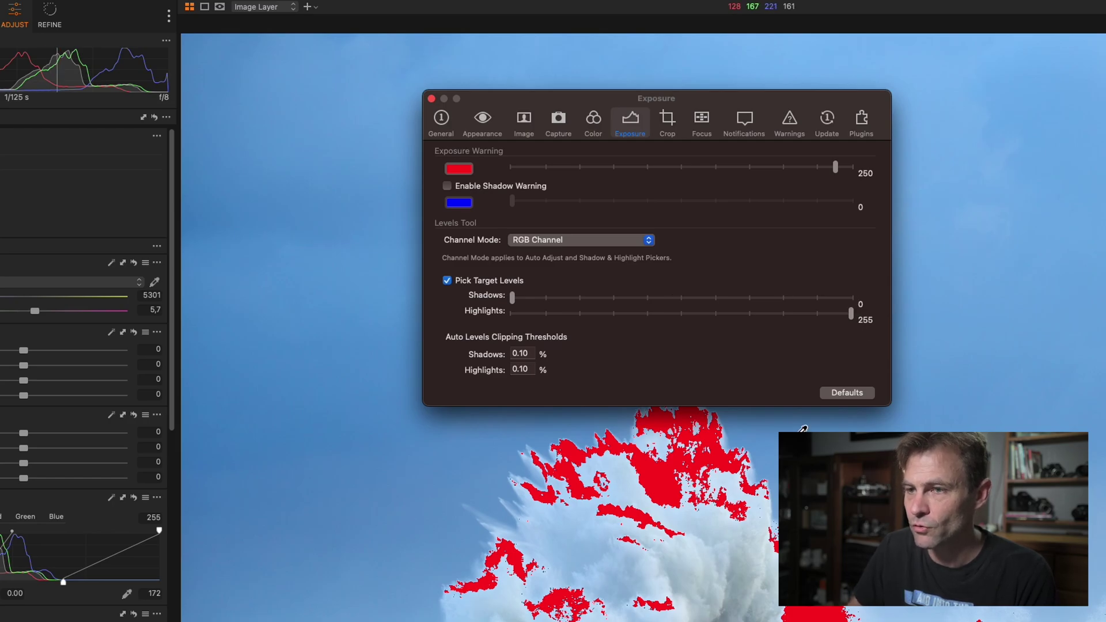
click(531, 353)
double_click(532, 353)
text(0)
key(Tab)
text(0)
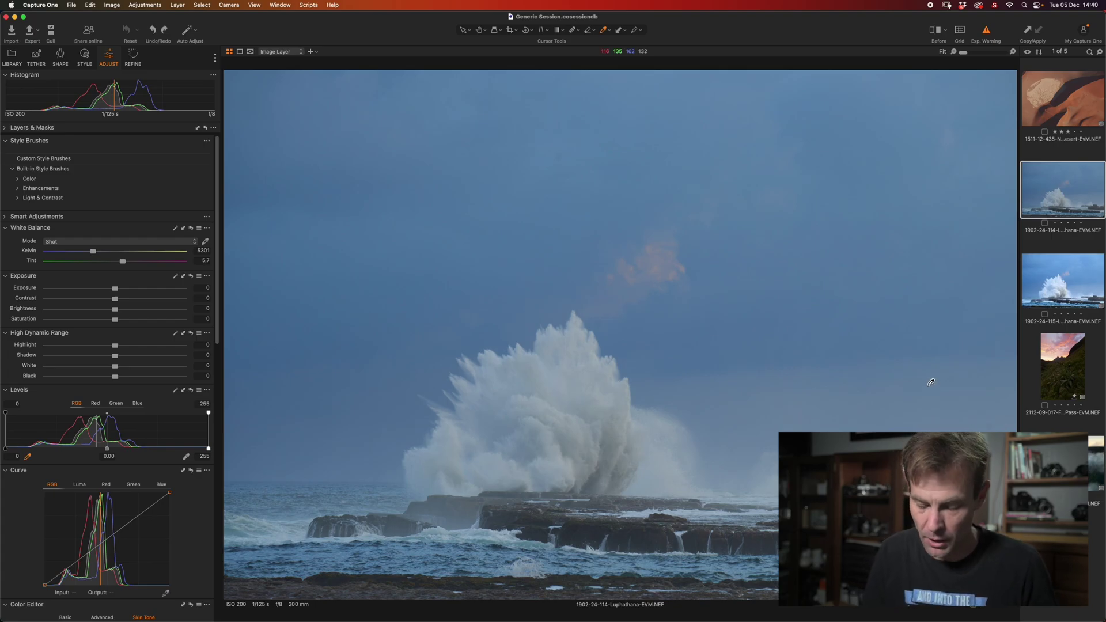
- Auto-adjust the wave photo's Levels to 15 and 180, then raise the Exposure Warning threshold to 254
key(super+l)
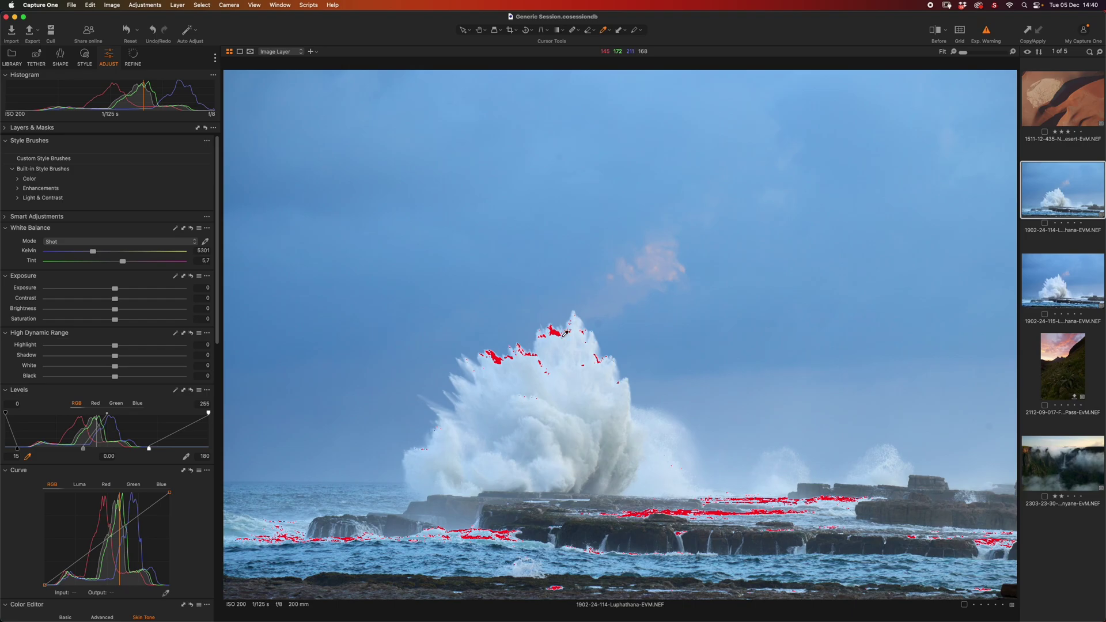
click(207, 389)
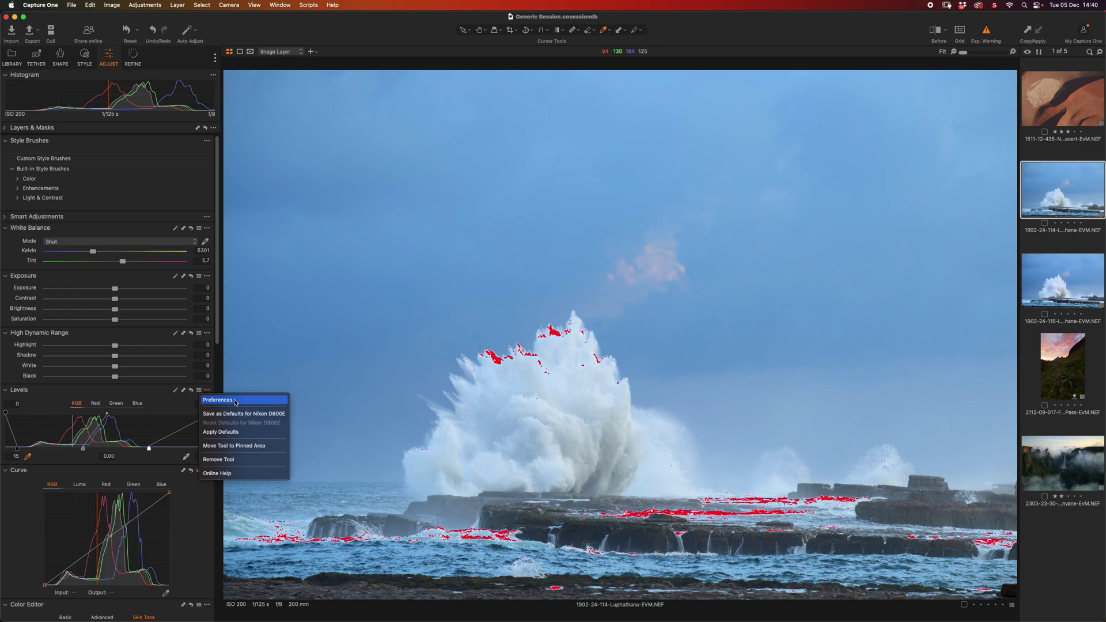
click(235, 402)
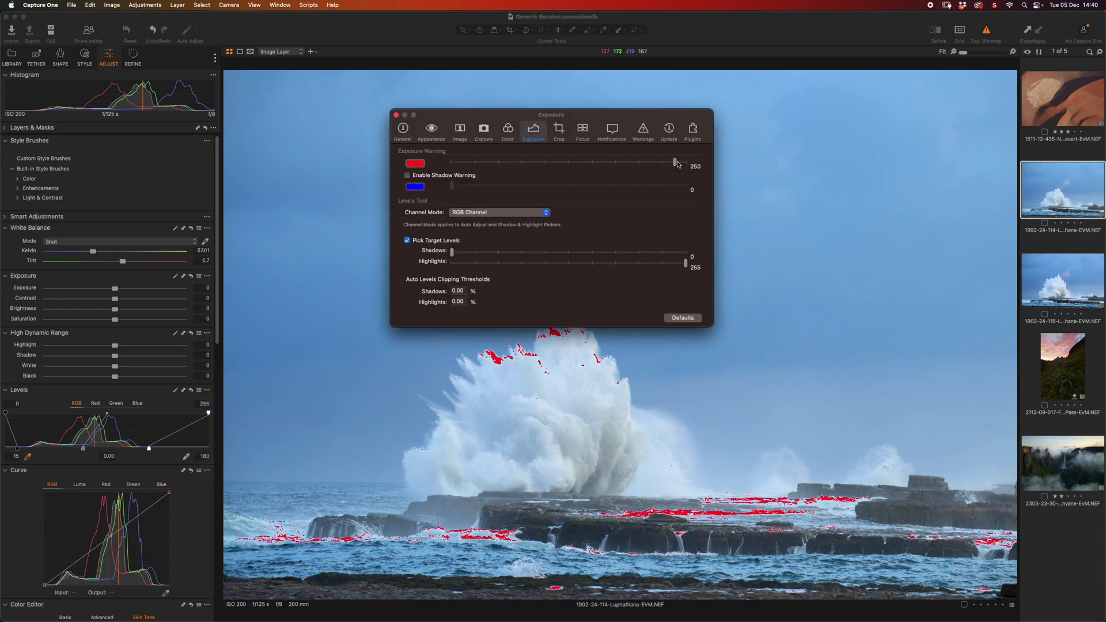
drag(675, 164, 682, 166)
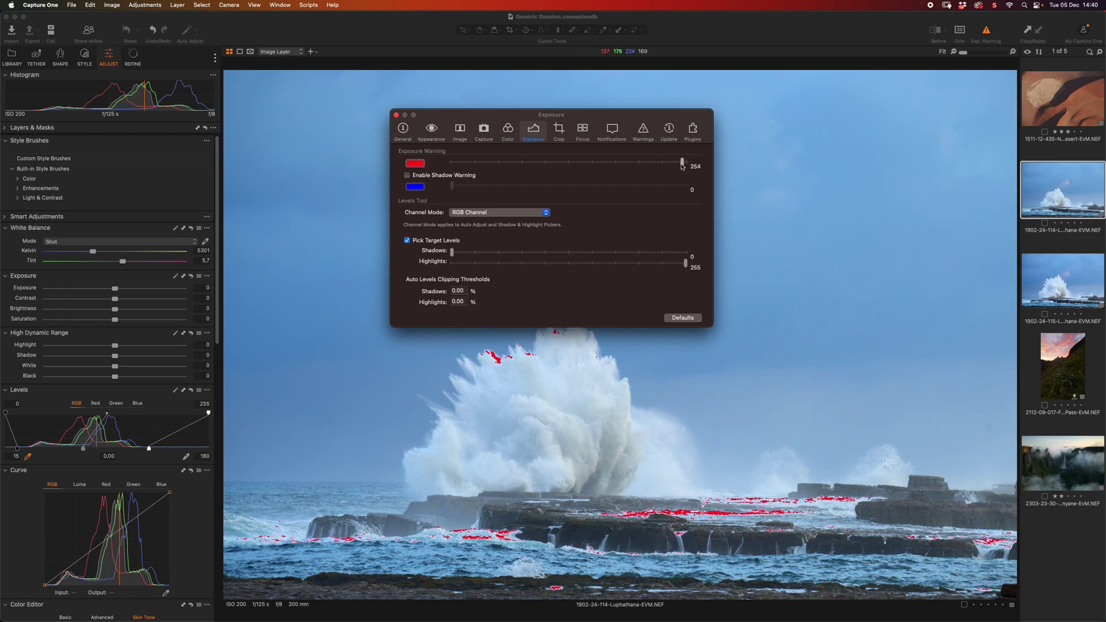
click(1051, 569)
- On the reselected wave photo, set the Levels white point to 185 and Highlight to -51
click(1079, 187)
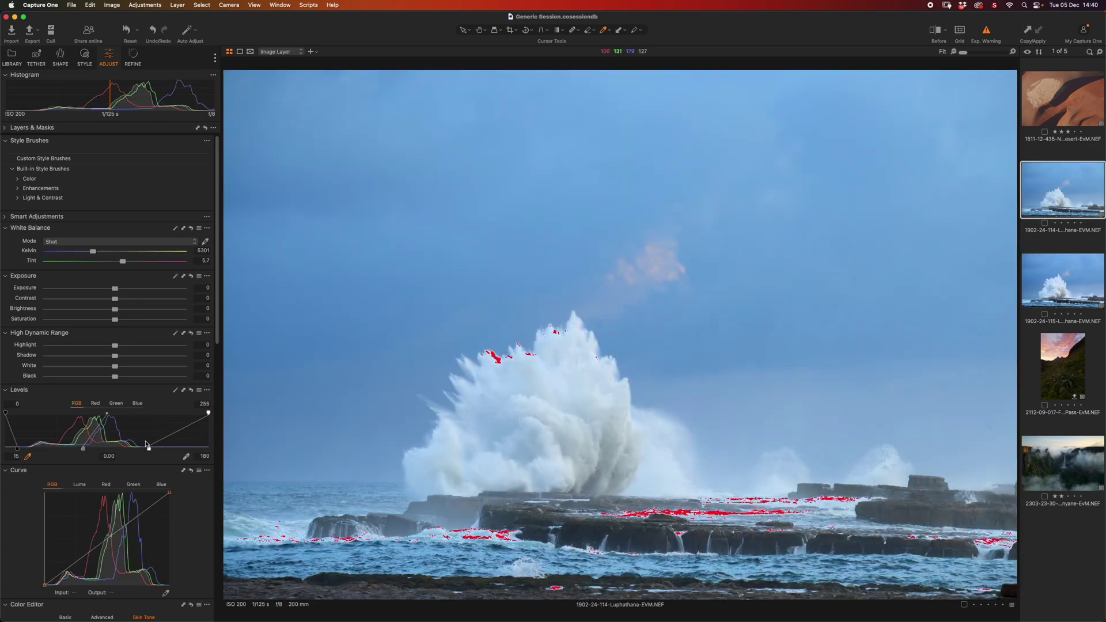
drag(148, 449, 152, 448)
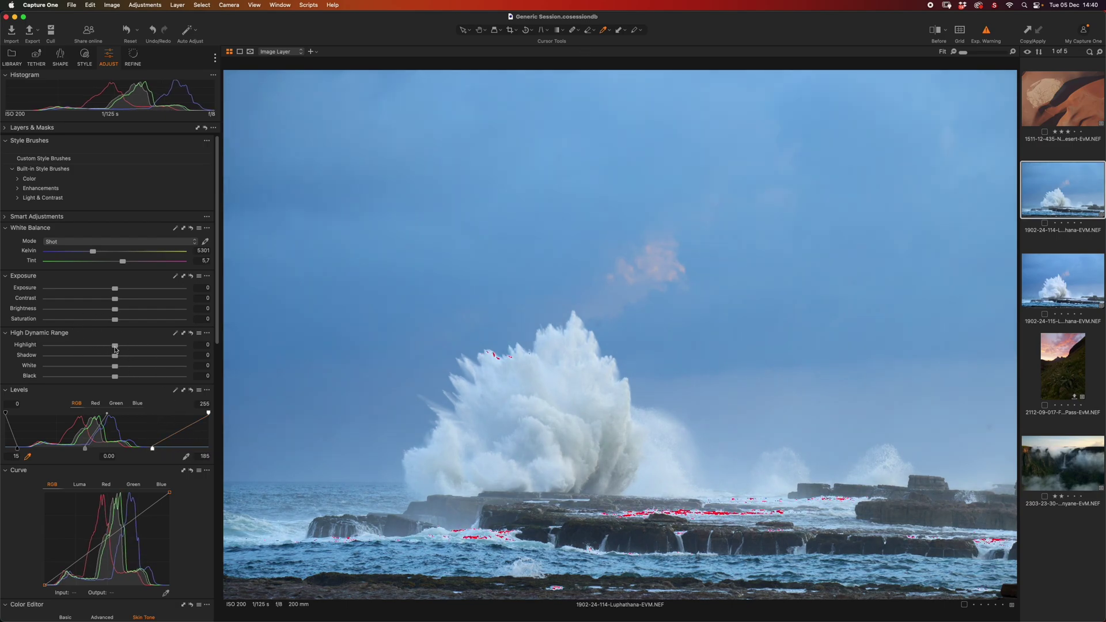
drag(115, 345, 80, 345)
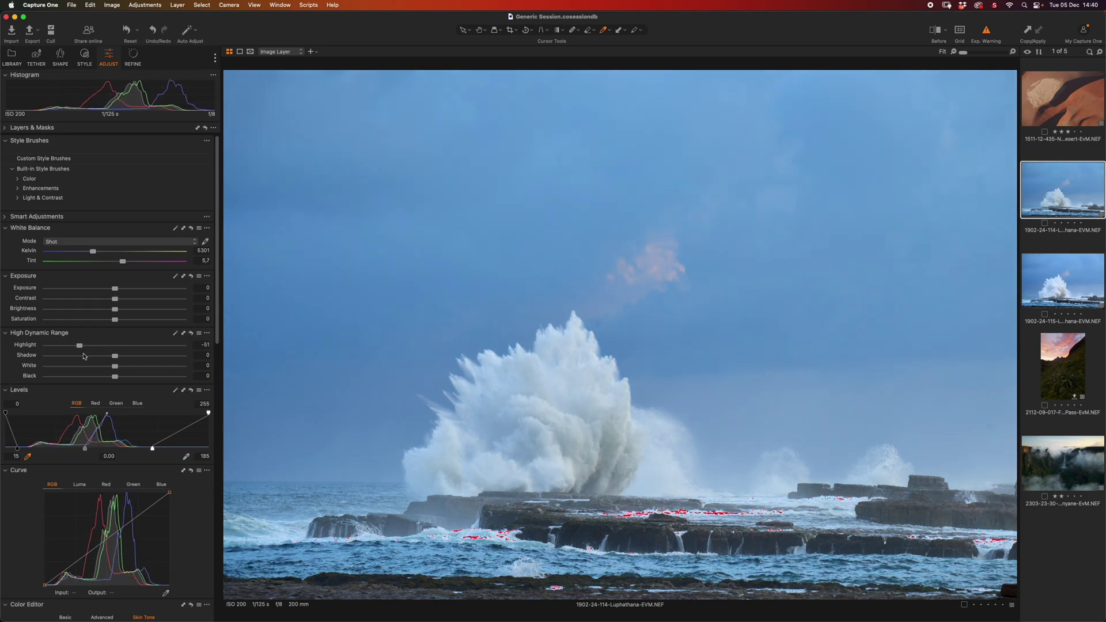